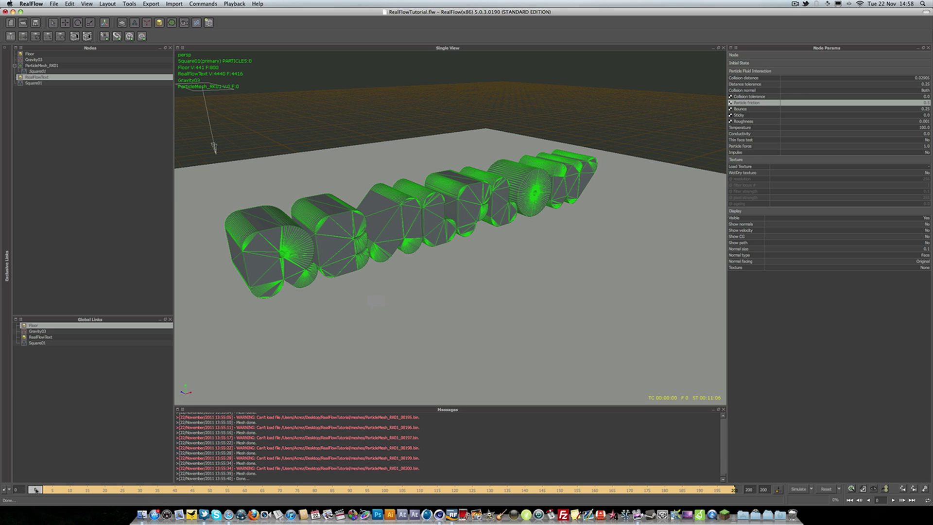
Scrub the timeline through the finished fluid simulation to frame 200
drag(35, 489, 710, 489)
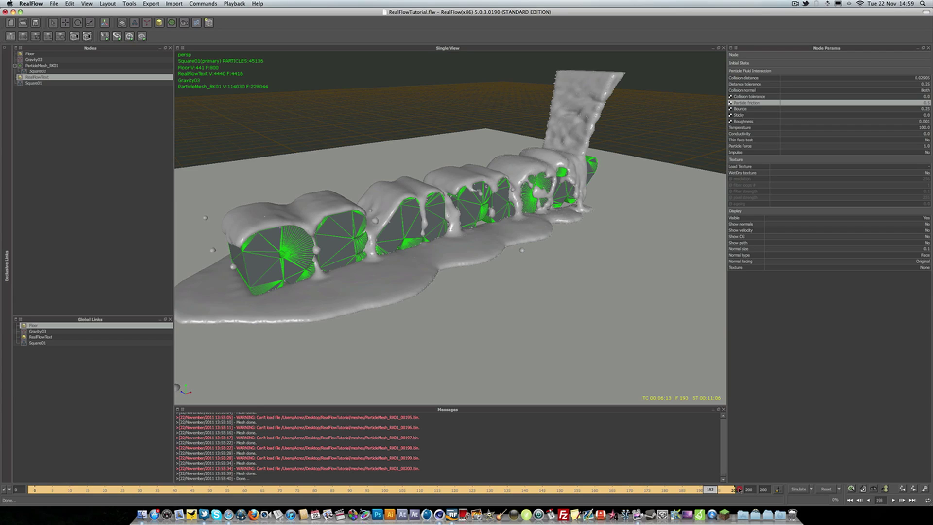
click(737, 489)
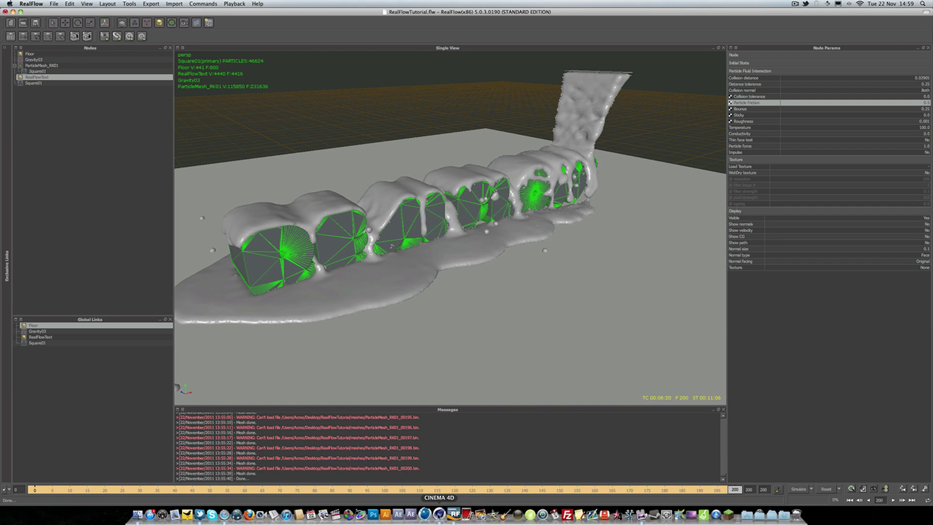
Switch to Cinema 4D and look over the importers and exporters offered by the RealFlow plugin
click(439, 513)
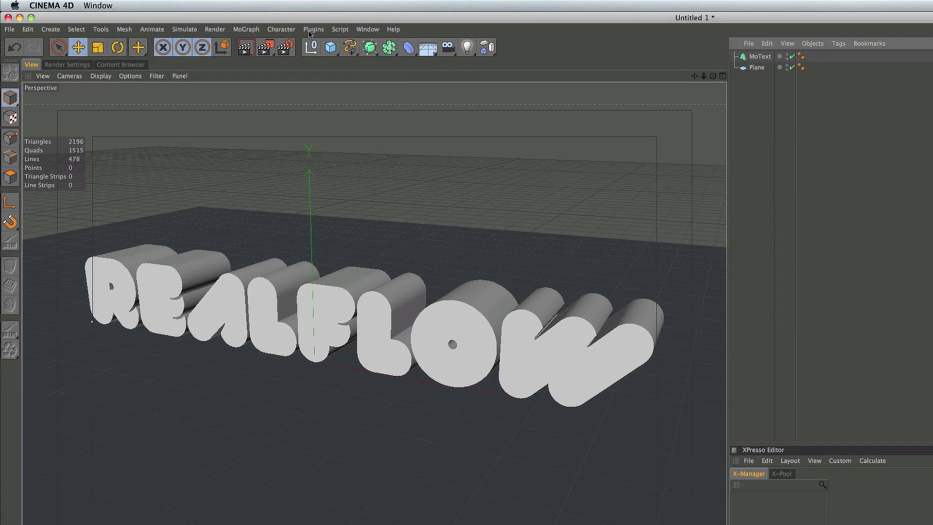
click(209, 20)
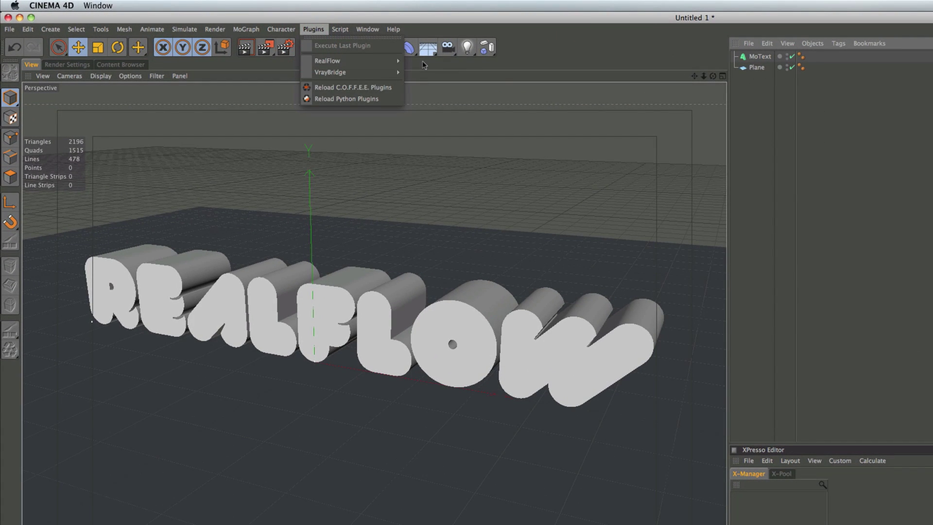
mouse_move(364, 65)
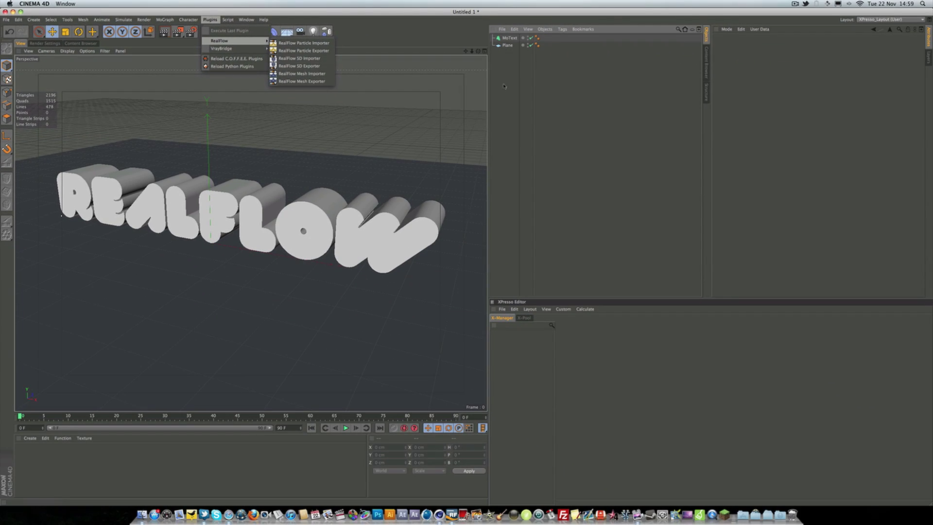
click(503, 86)
Examine the object properties of the Plane and the MoText object in the scene
click(505, 45)
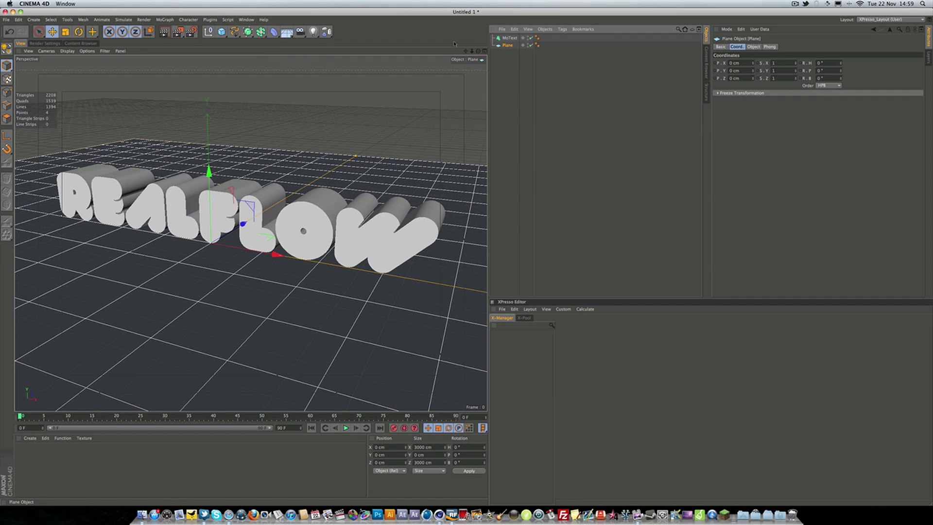
click(753, 46)
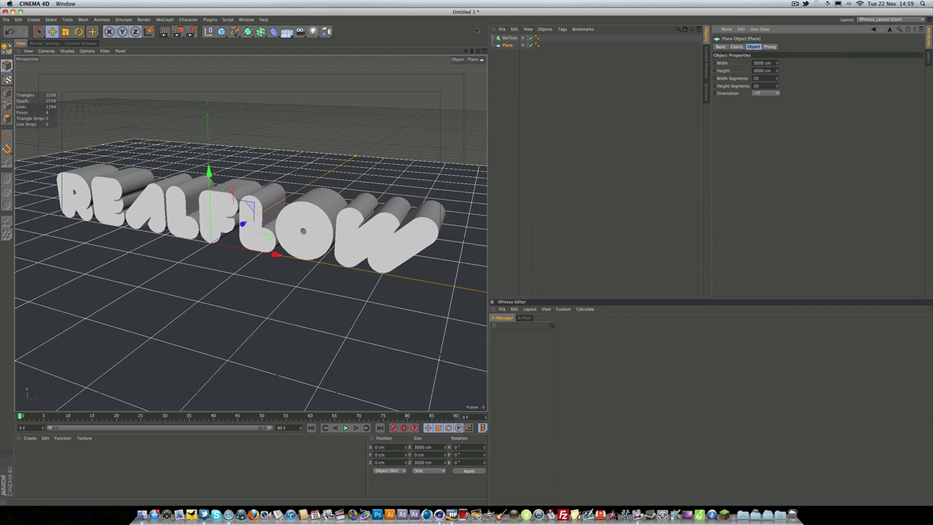
click(509, 38)
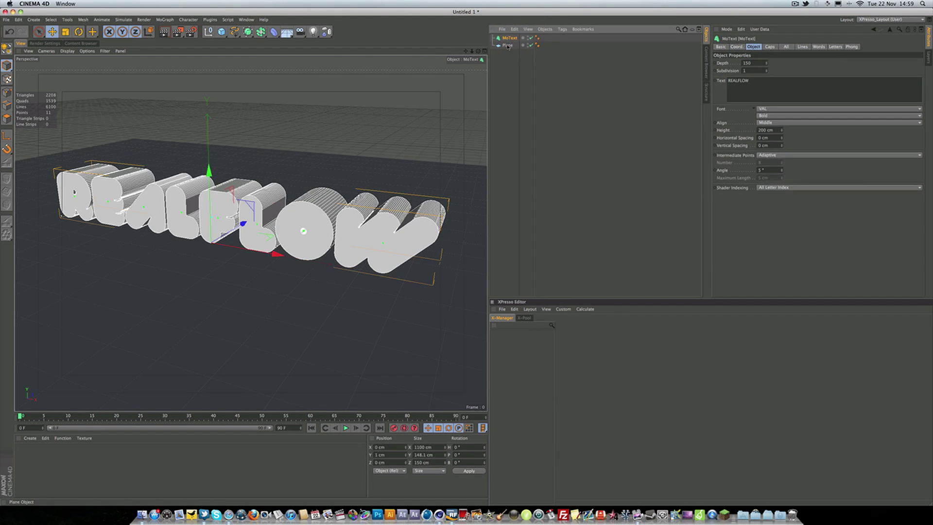
click(507, 45)
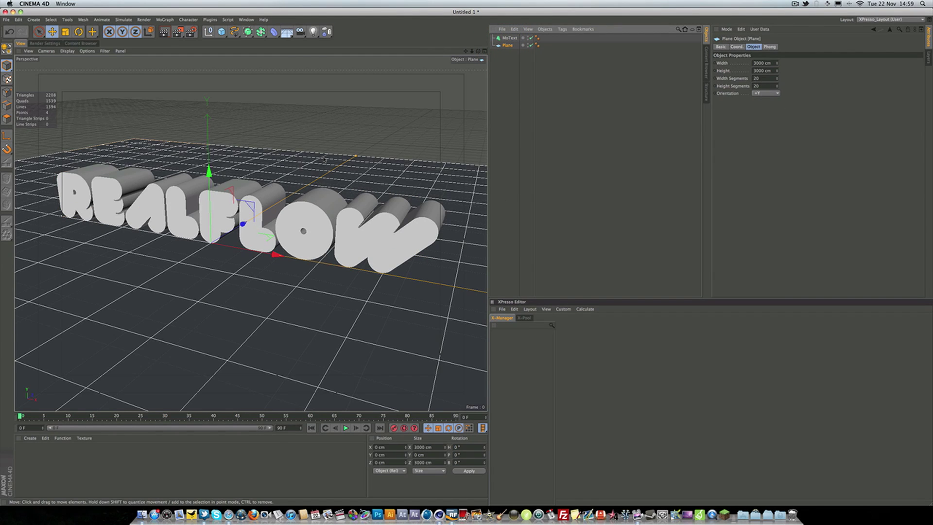
alt+drag(323, 158, 326, 161)
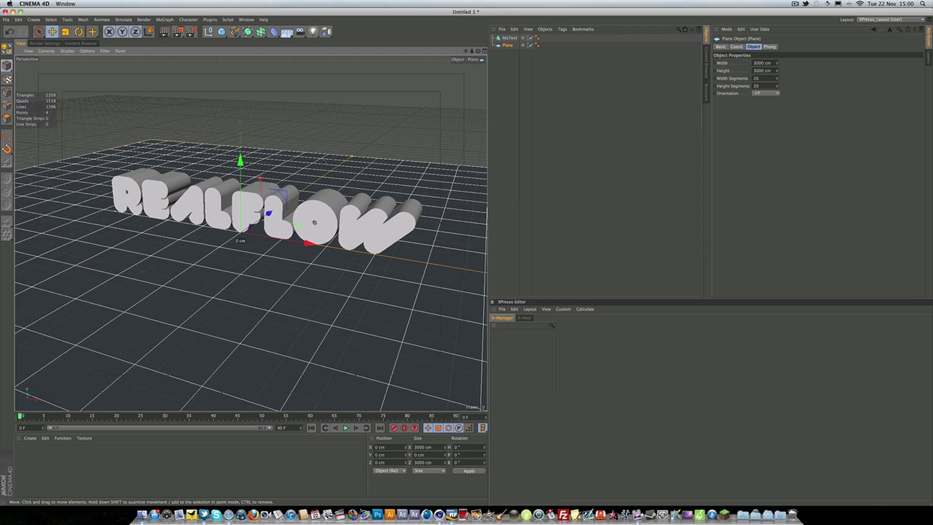
Make the MoText object editable, converting it into a hierarchy of separate objects
click(508, 38)
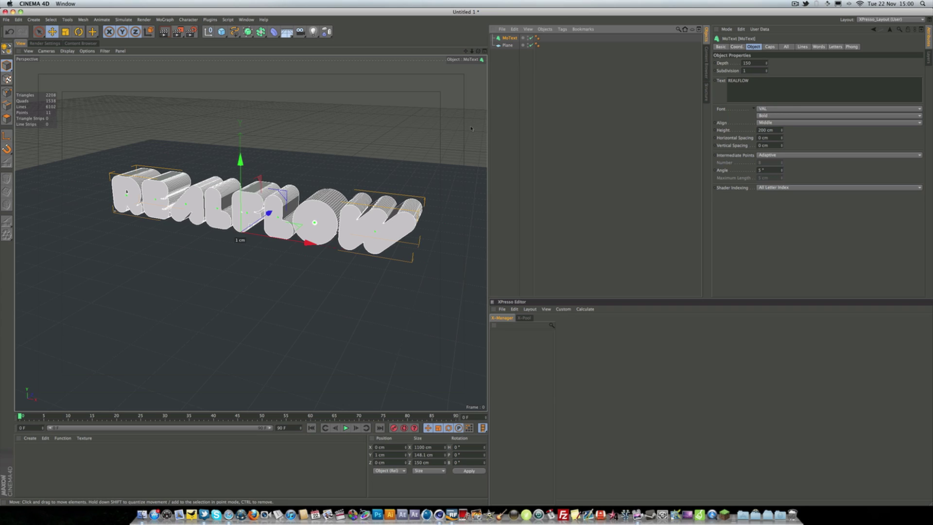
click(508, 91)
click(509, 38)
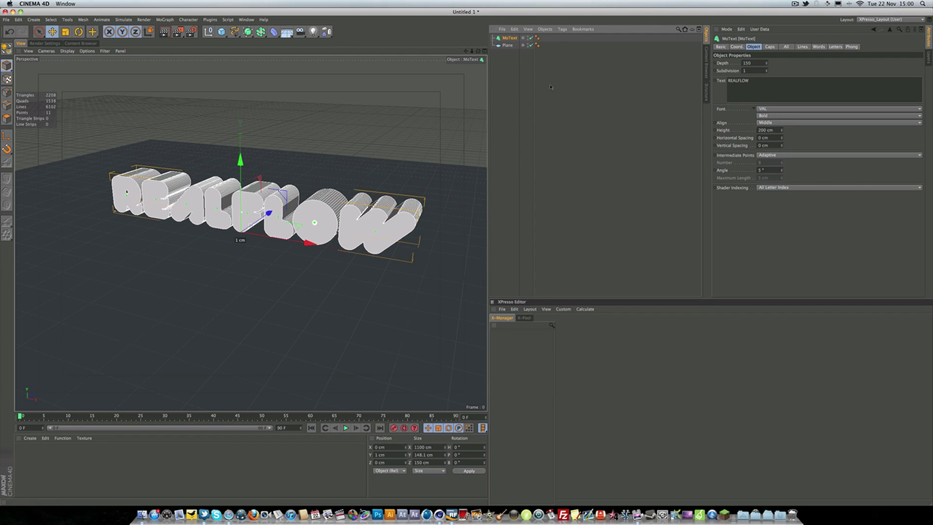
key(c)
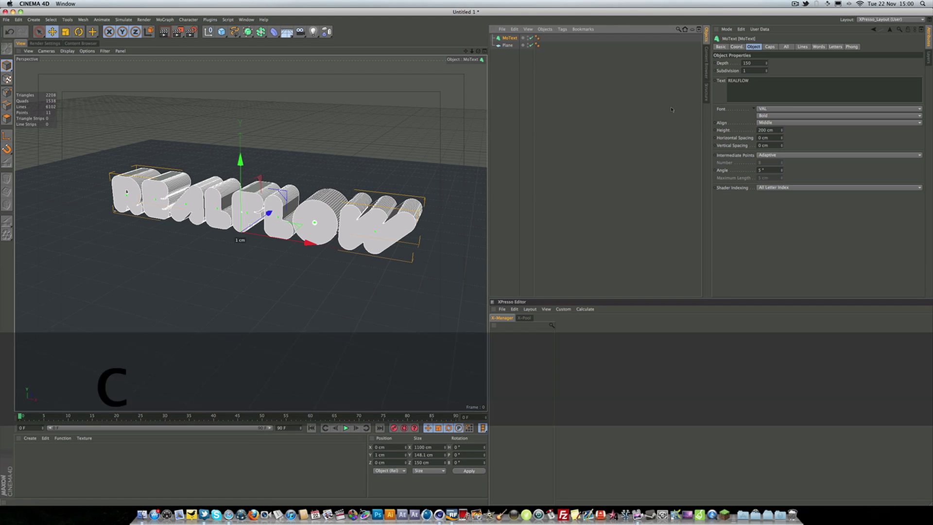
click(491, 38)
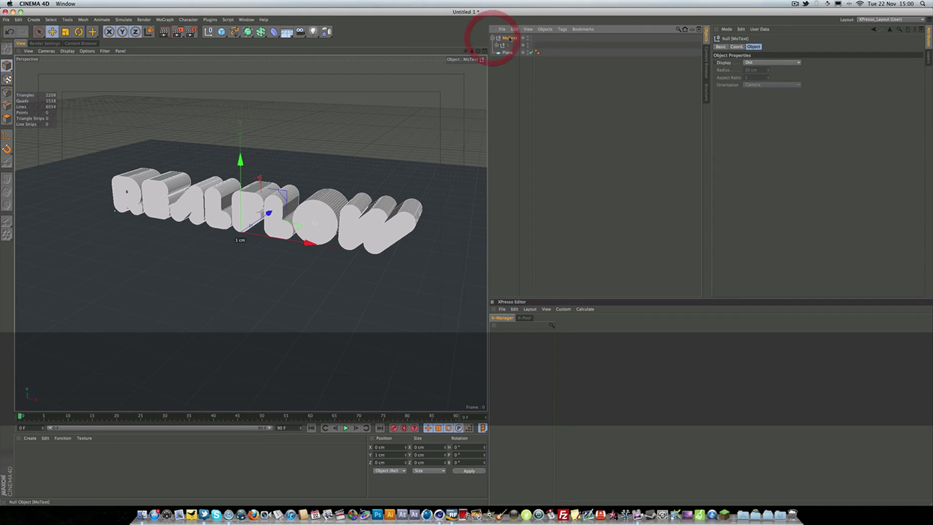
Select the MoText null with all its nested children and merge them using Connect Objects + Delete
click(509, 38)
right_click(509, 38)
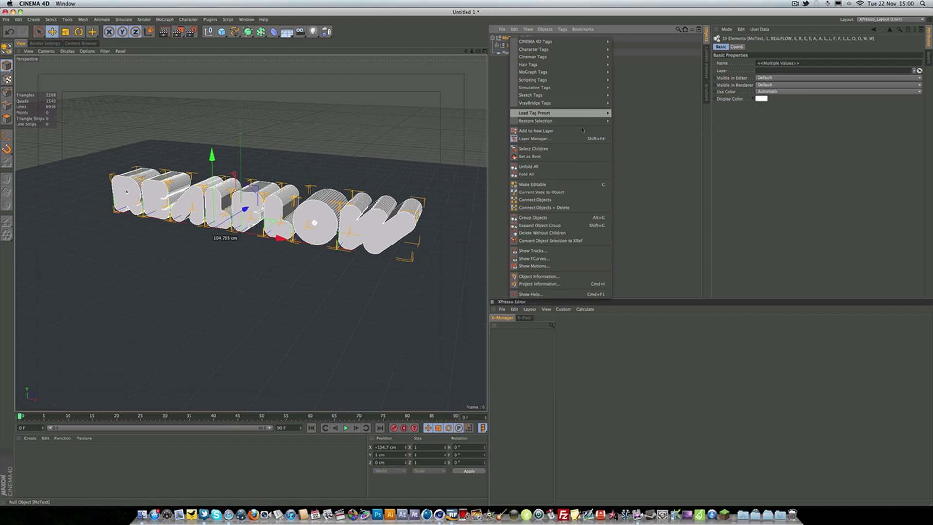
click(581, 151)
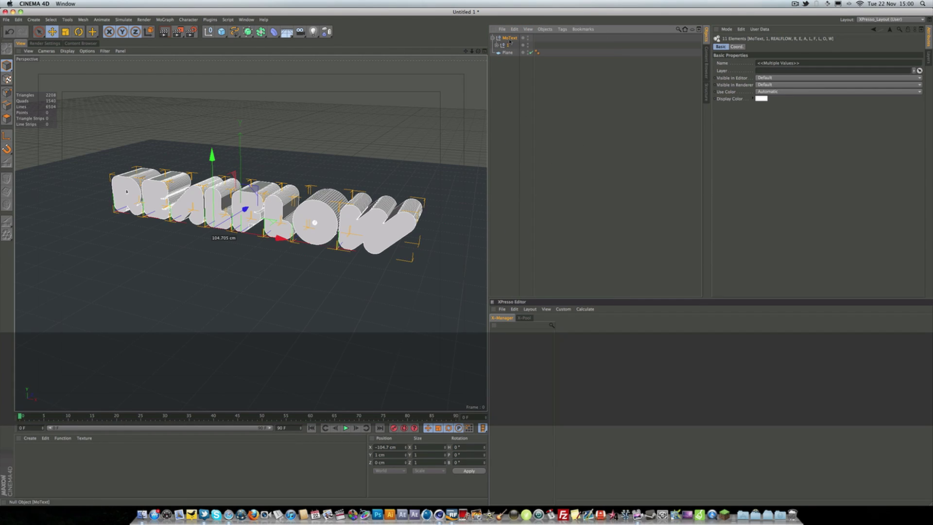
right_click(509, 38)
click(567, 151)
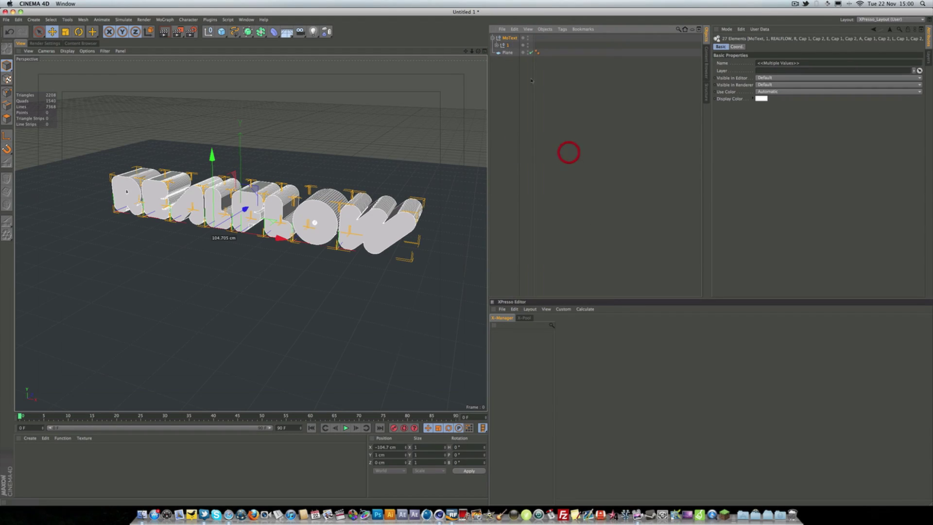
right_click(511, 41)
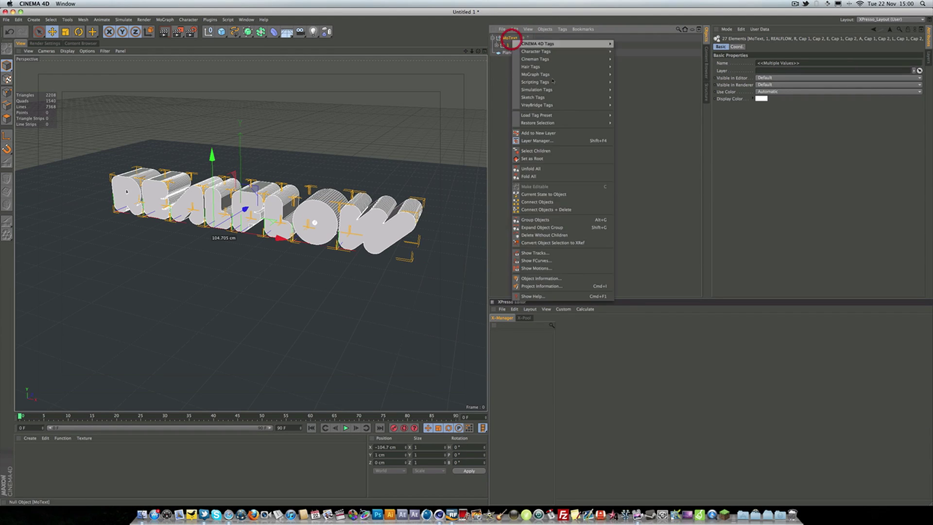
click(584, 211)
click(498, 67)
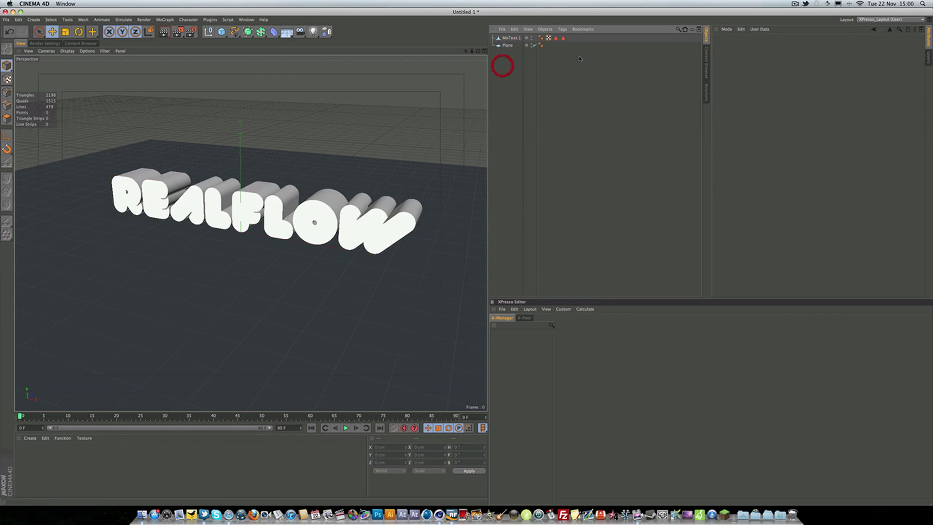
click(510, 37)
alt+drag(349, 172, 347, 177)
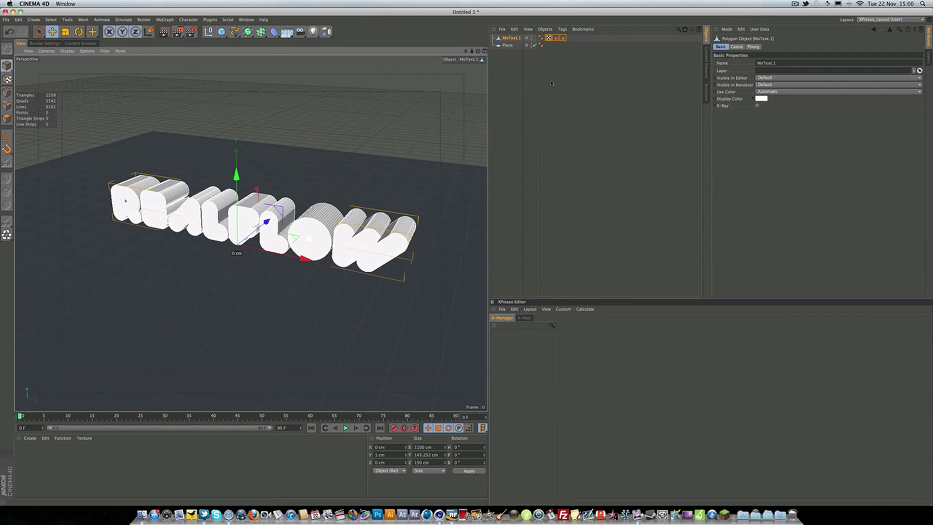
key(Delete)
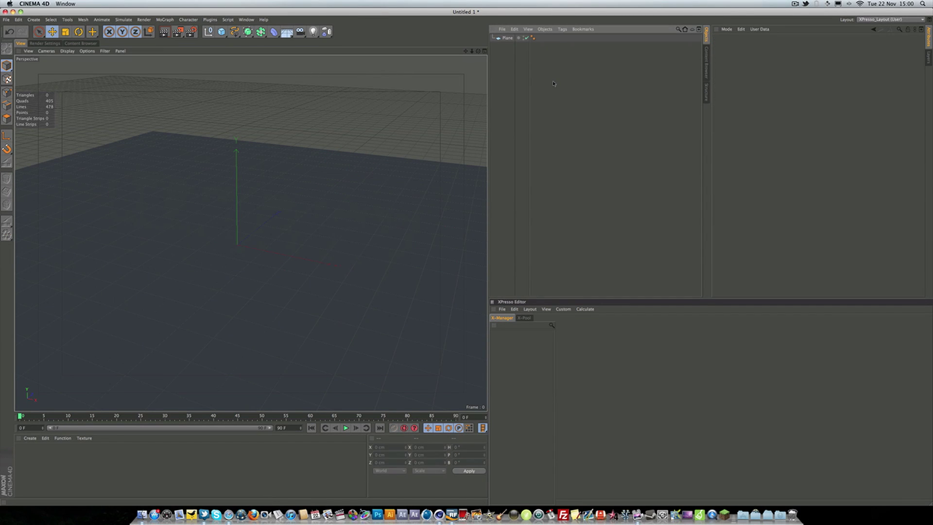
key(ctrl+z)
Delete the UVW tag and the C1 and C2 polygon selection tags from the merged text object
click(577, 63)
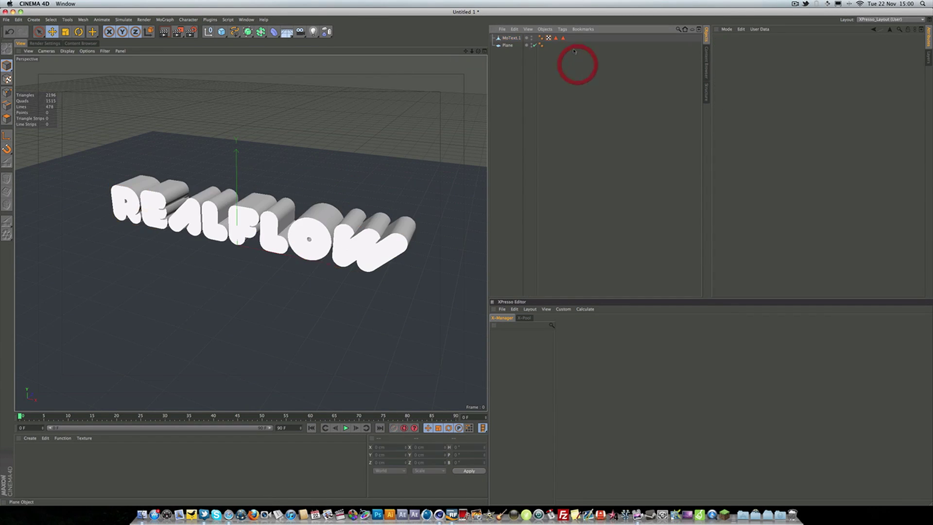
drag(574, 49, 547, 37)
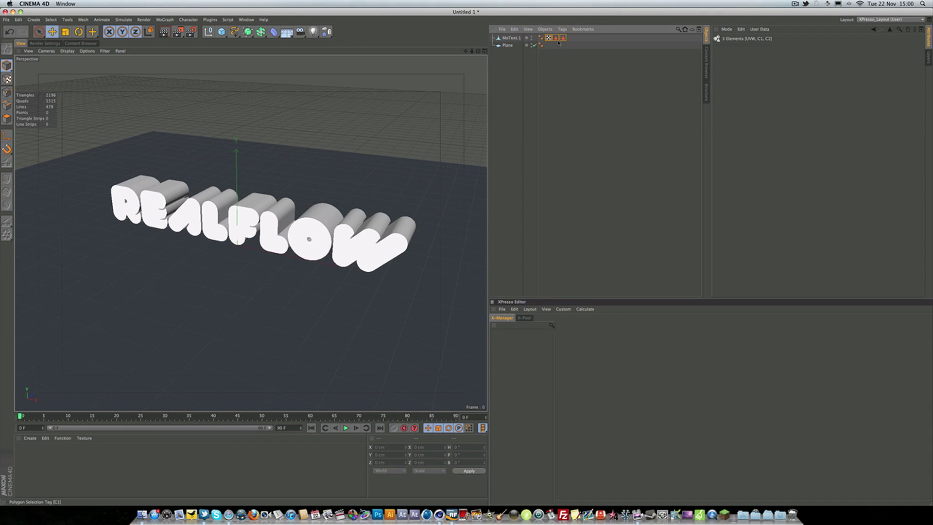
mouse_move(297, 177)
alt+mouse_down()
mouse_move(311, 160)
mouse_move(300, 174)
mouse_move(304, 195)
alt+mouse_up()
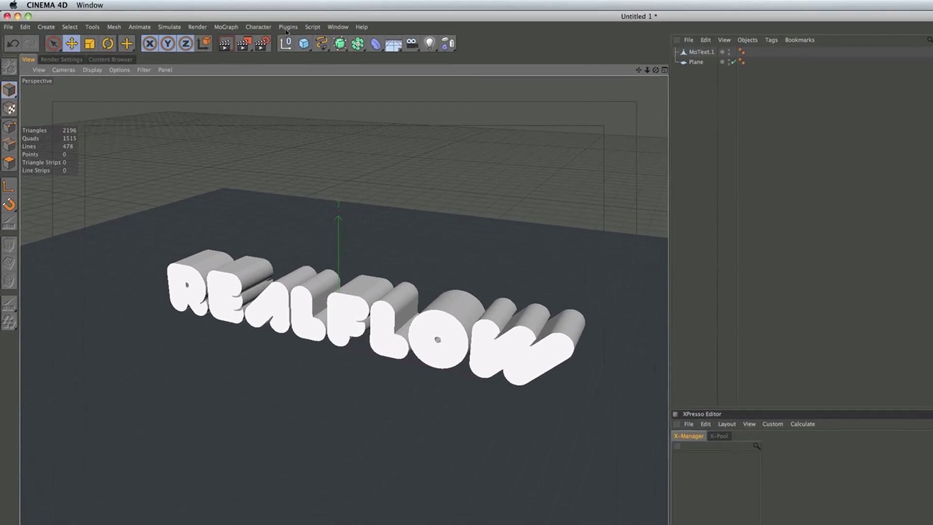
Open the RealFlow SD Exporter and enlarge its window so both object lists are fully shown
click(209, 19)
mouse_move(331, 62)
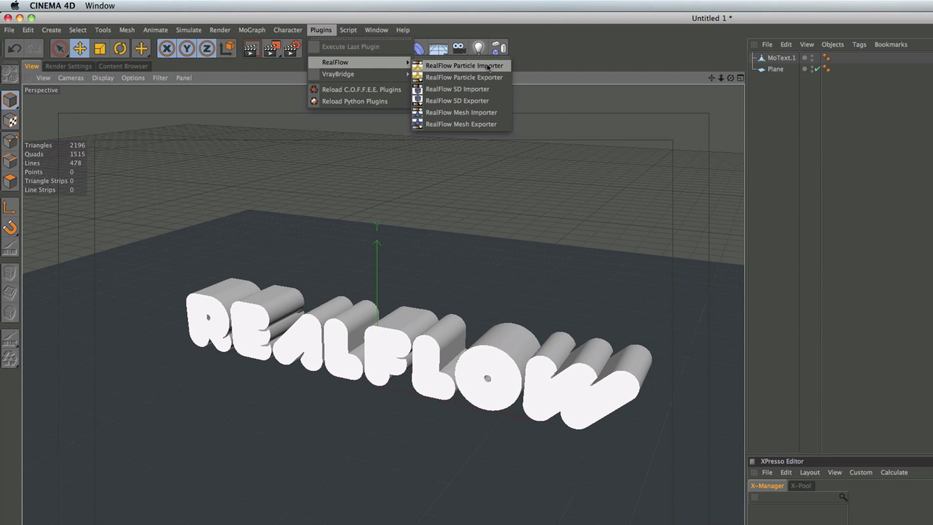
click(501, 103)
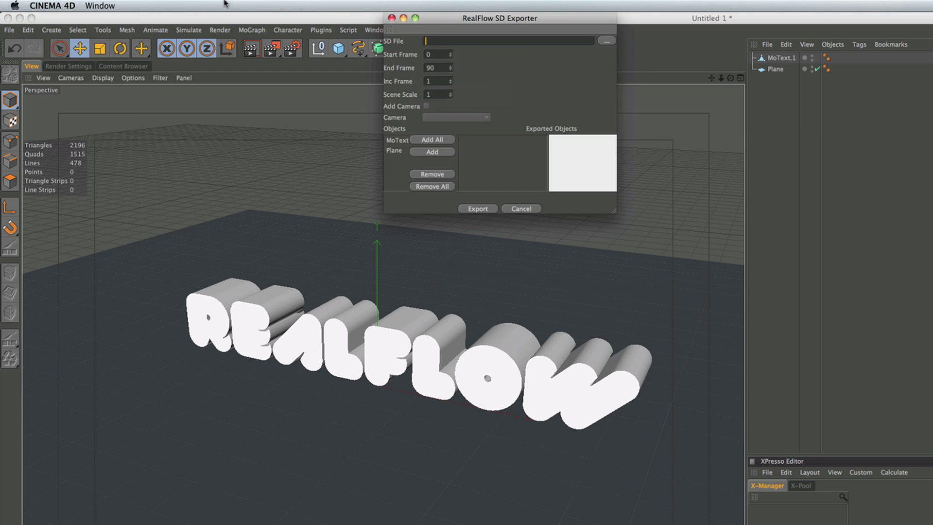
drag(615, 211, 931, 522)
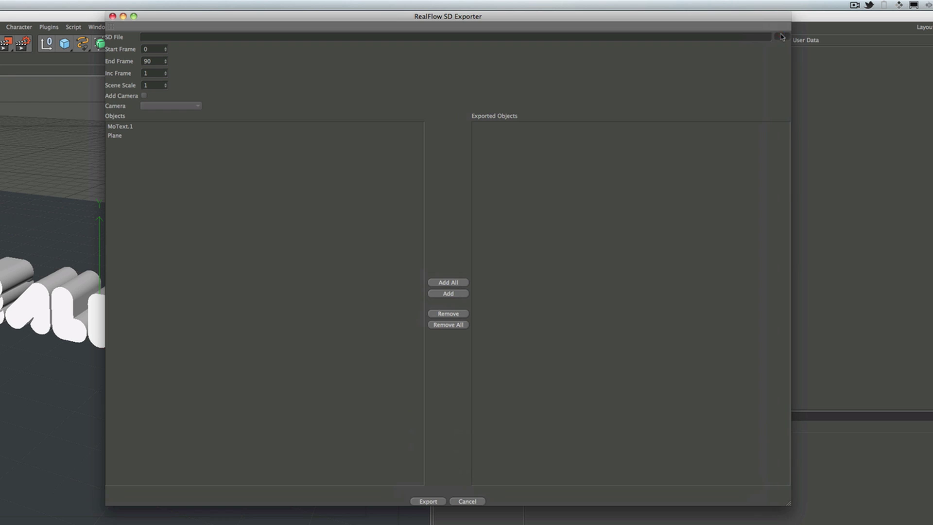
Set the SD export file to REALFLOWTEXT_SD in the RealFlowTutorial folder on the Desktop
click(781, 38)
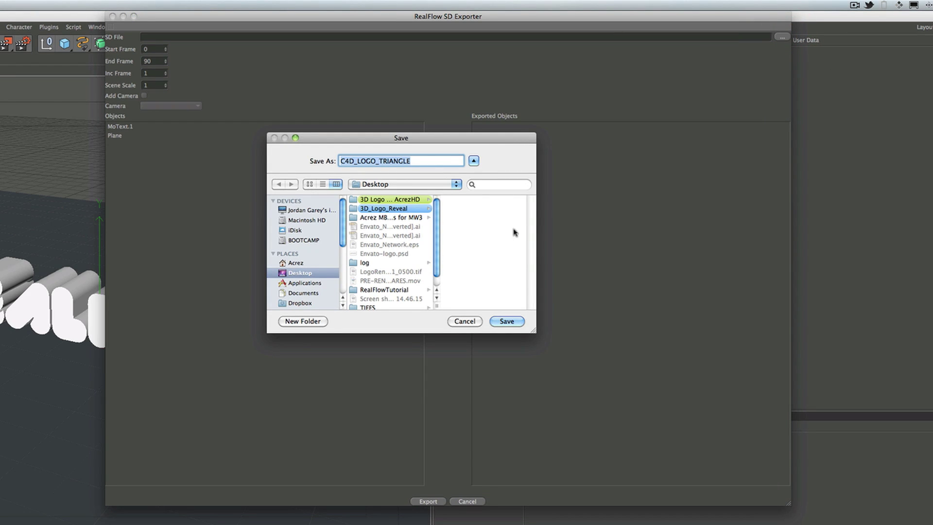
click(413, 290)
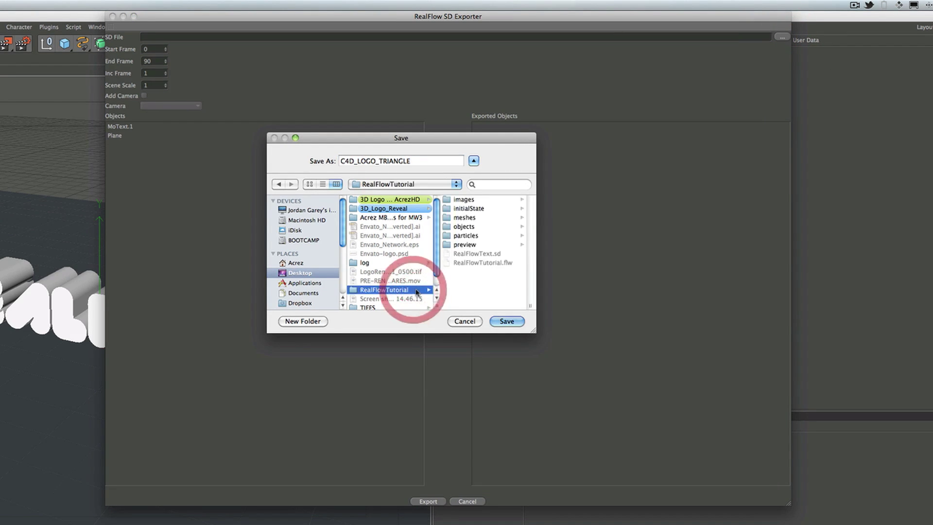
click(271, 161)
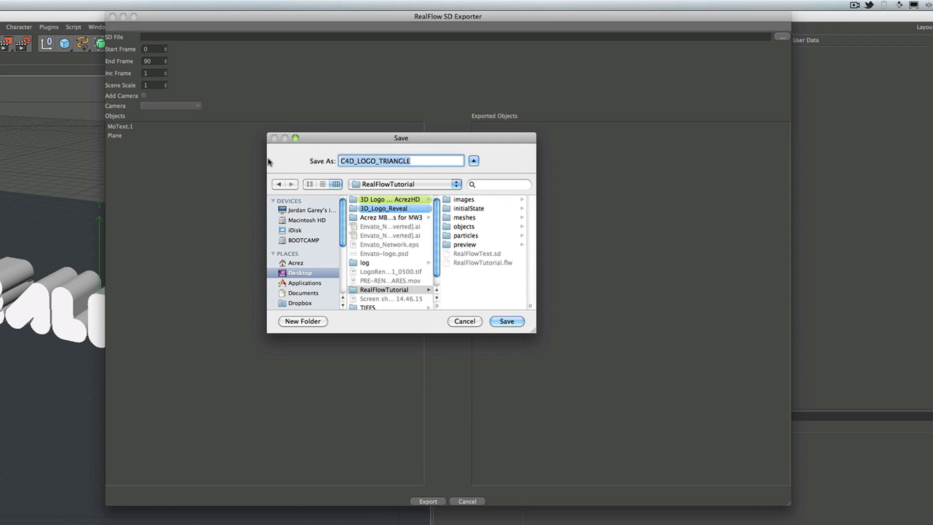
text(REAL)
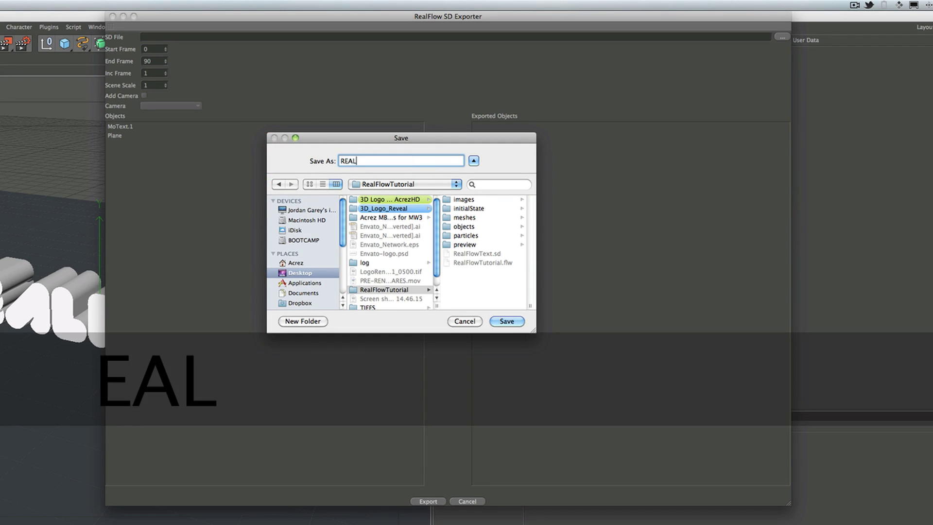
text(FLOWTEXT)
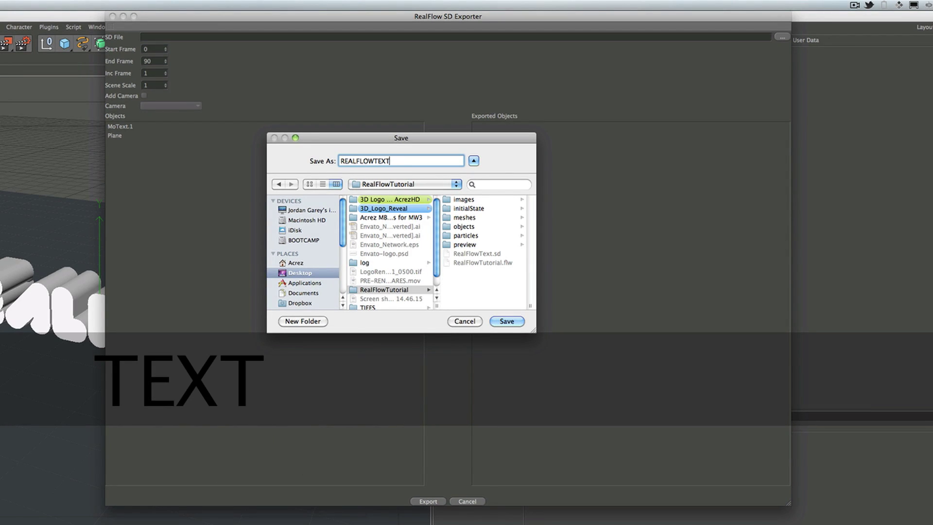
text(_SD)
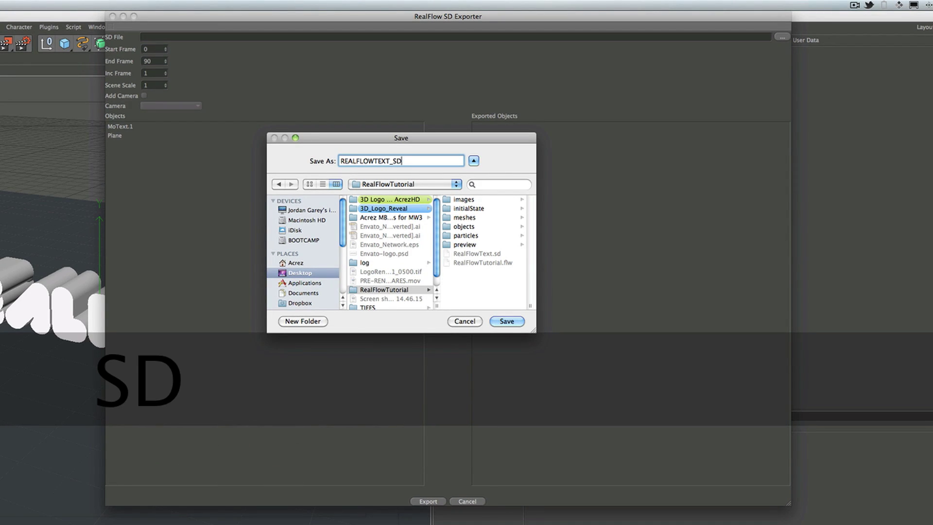
key(Return)
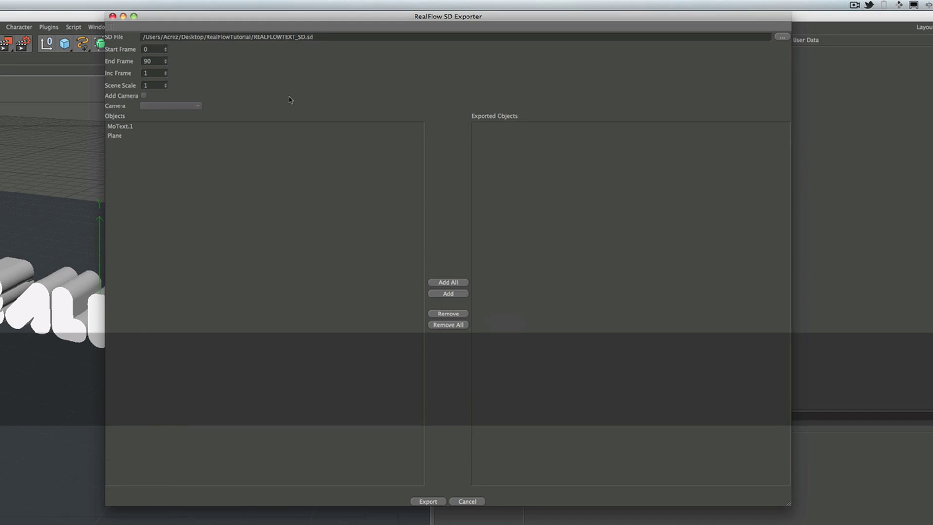
Set the SD export's end frame to 200 and extend the scene timeline to 200 frames as well
double_click(147, 61)
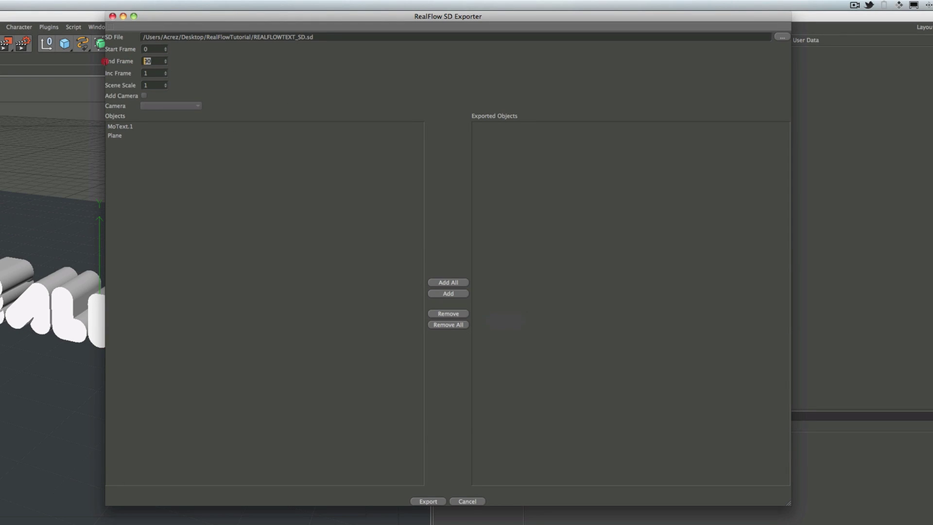
text(200)
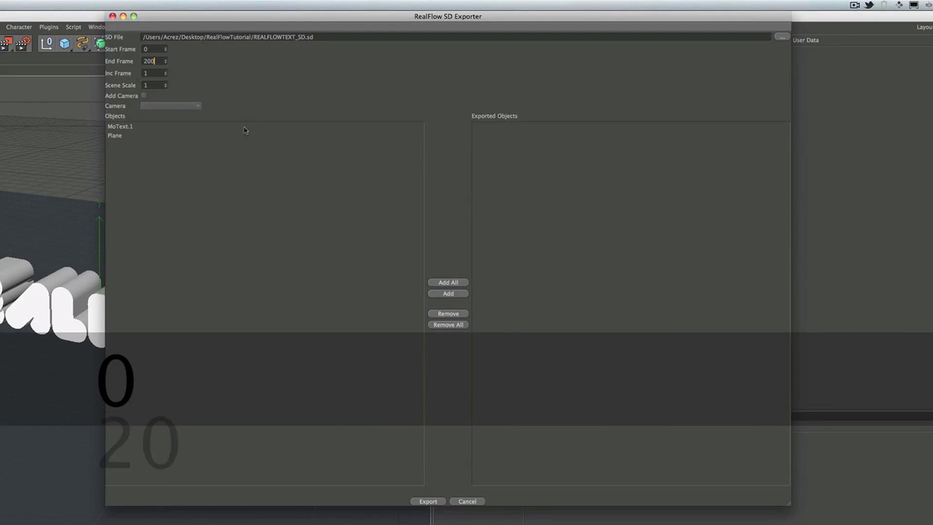
click(244, 81)
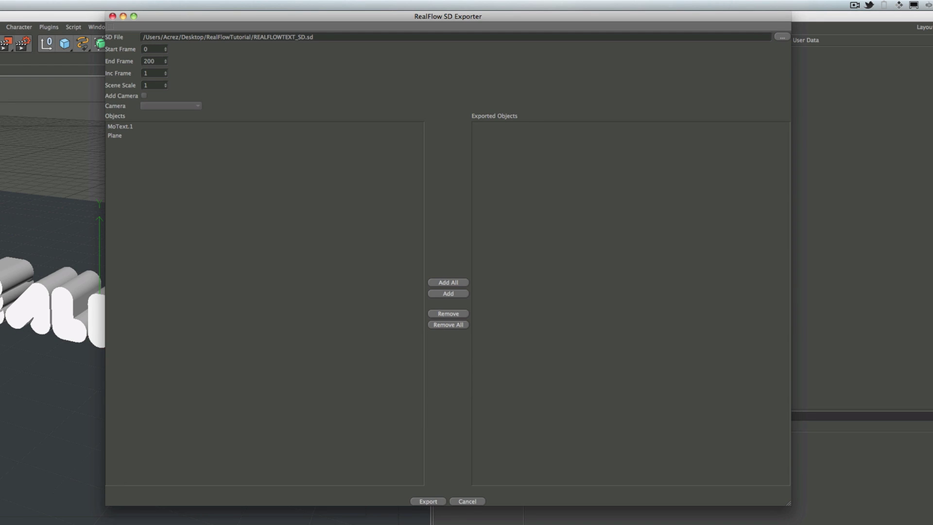
key(2)
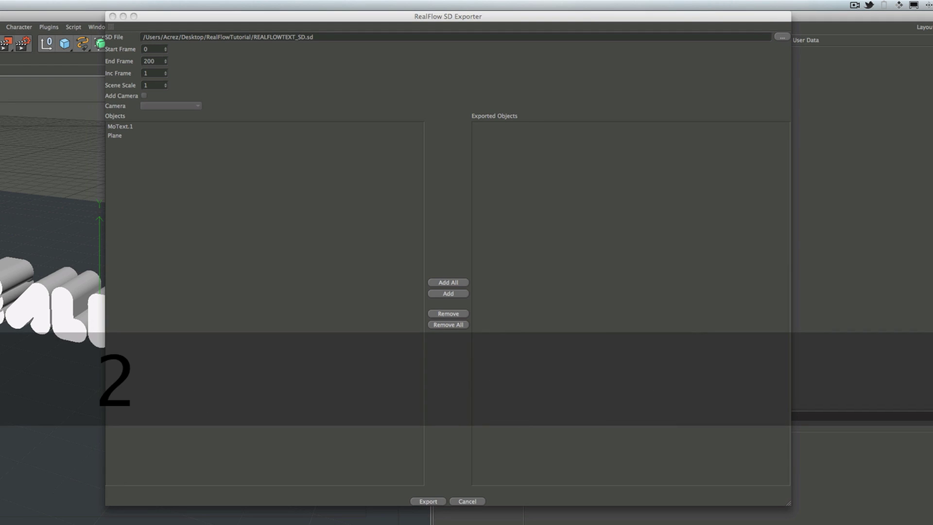
key(0)
key(0)
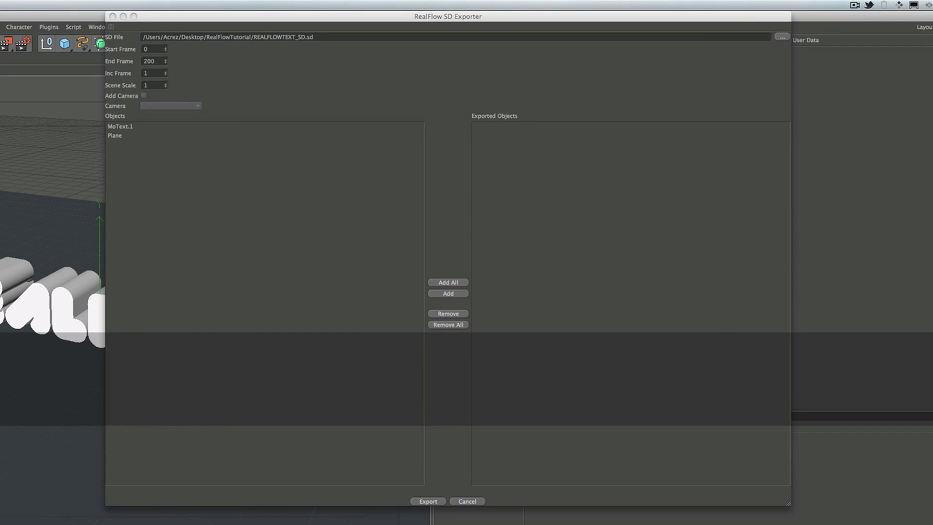
click(306, 152)
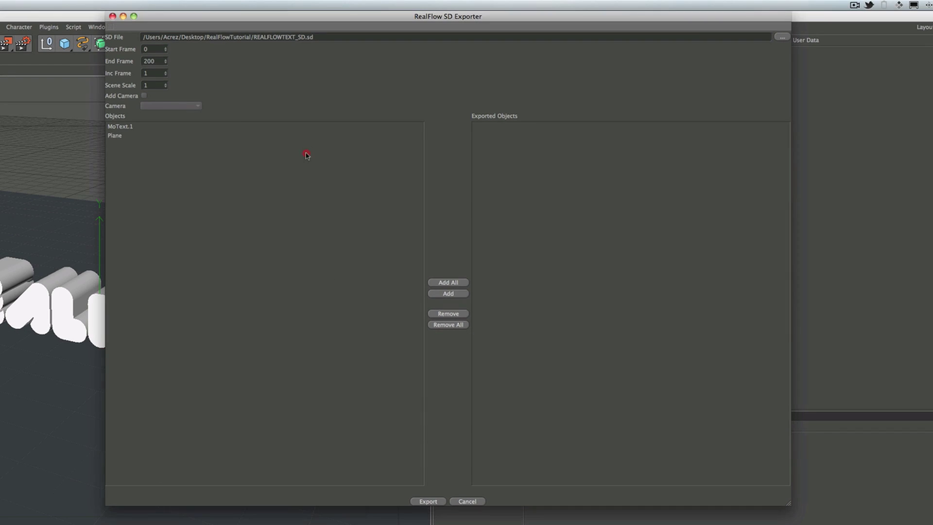
Add both the merged text and the plane to the exported objects, then export the SD file
click(123, 126)
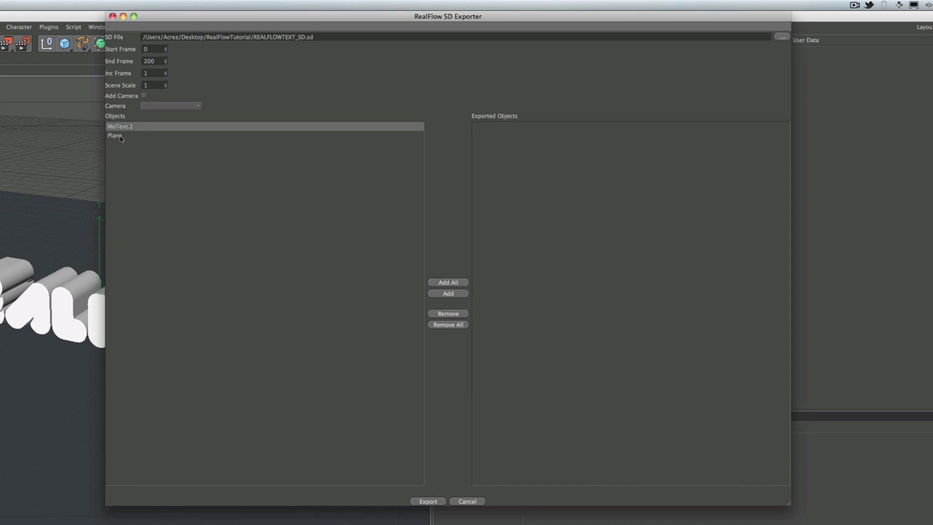
click(118, 137)
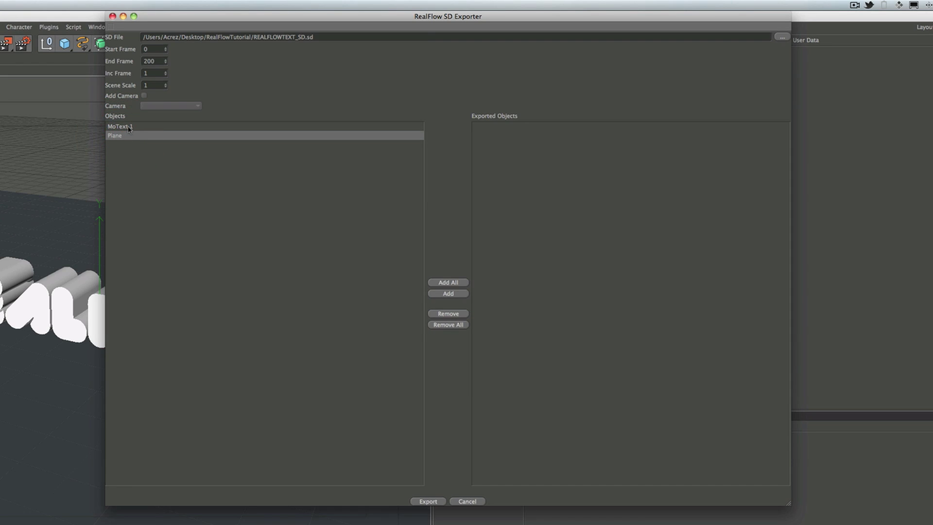
click(127, 127)
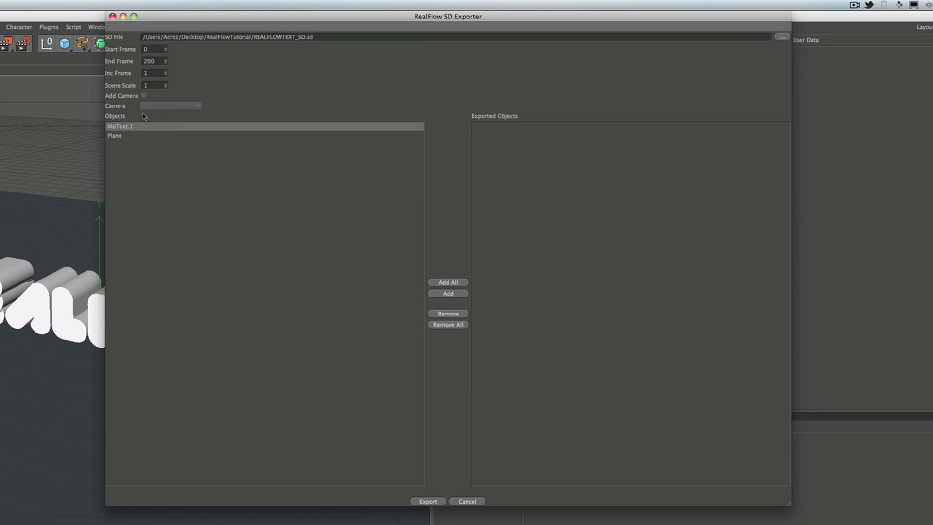
click(114, 135)
click(117, 126)
click(455, 283)
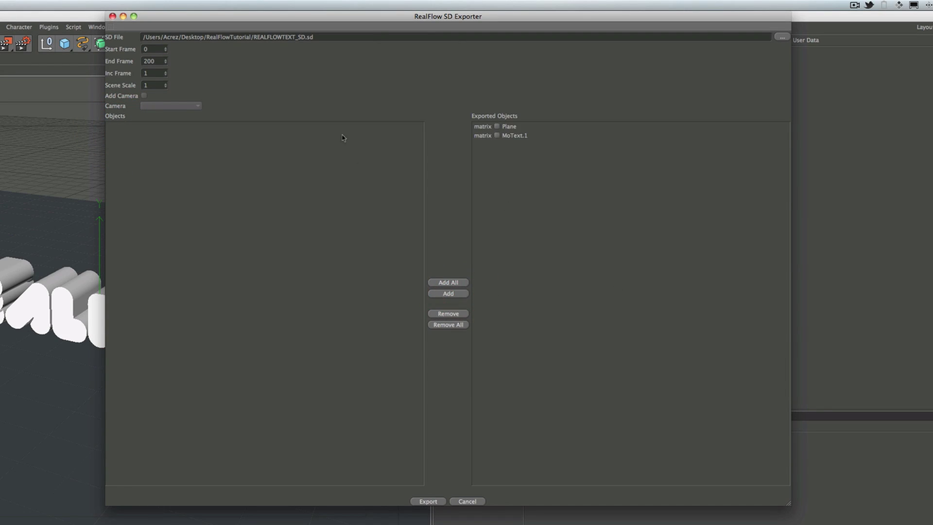
click(428, 501)
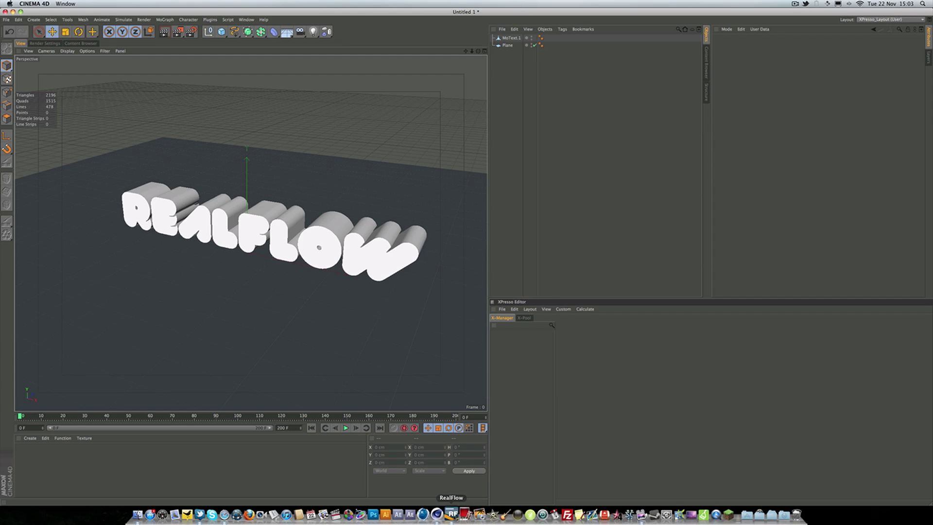
Switch to RealFlow and delete every existing node from the old scene, including those loaded from an SD file
click(452, 513)
click(80, 134)
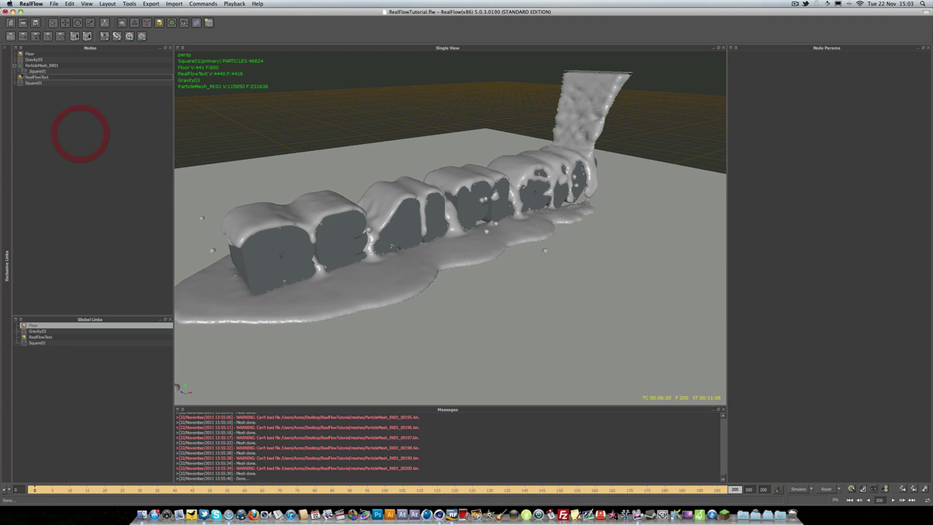
click(34, 83)
shift+click(38, 55)
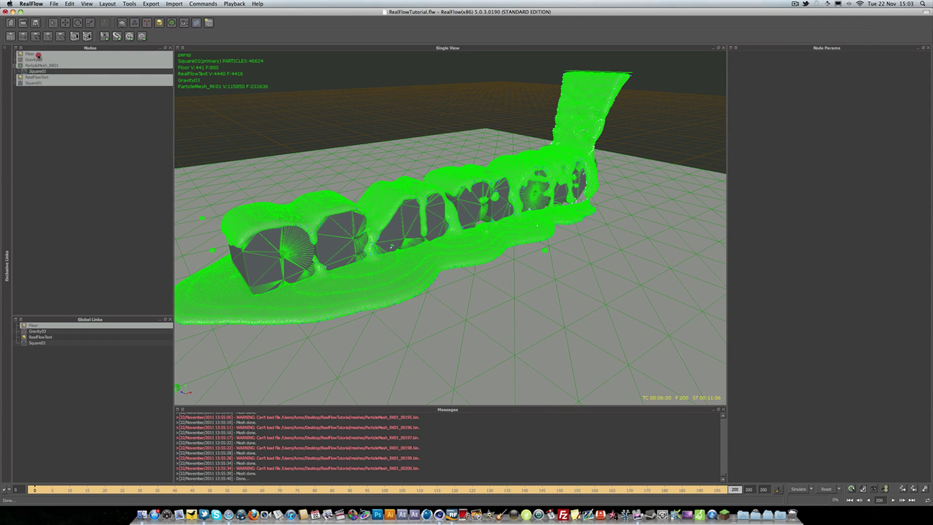
key(Delete)
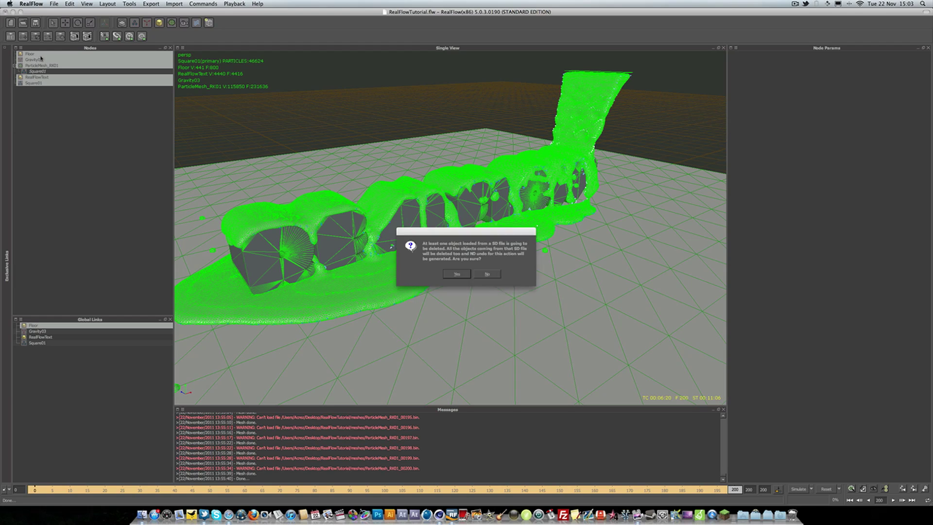
click(456, 275)
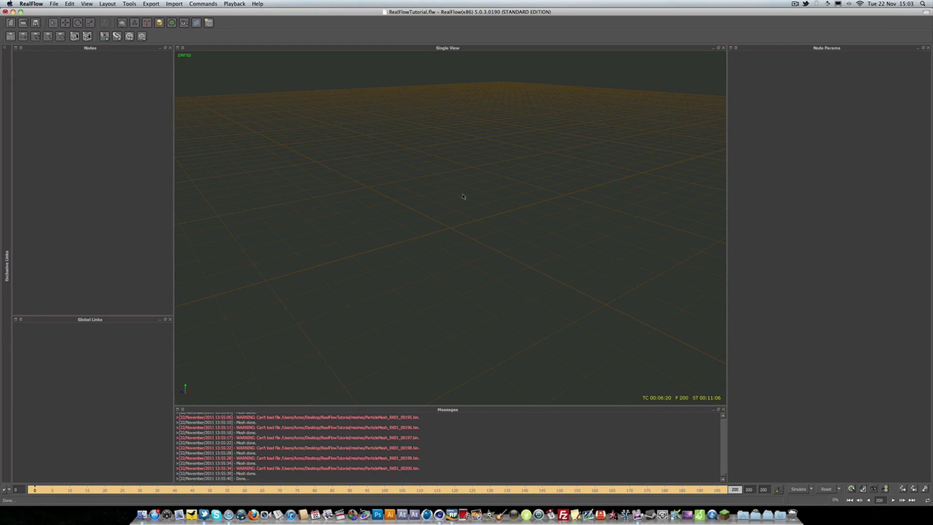
Import the object file REALFLOWTEXT_SD.sd from the RealFlowTutorial folder on the Desktop
alt+drag(462, 198, 462, 202)
mouse_move(462, 195)
alt+mouse_down()
mouse_move(465, 210)
mouse_move(455, 203)
alt+mouse_up()
click(174, 4)
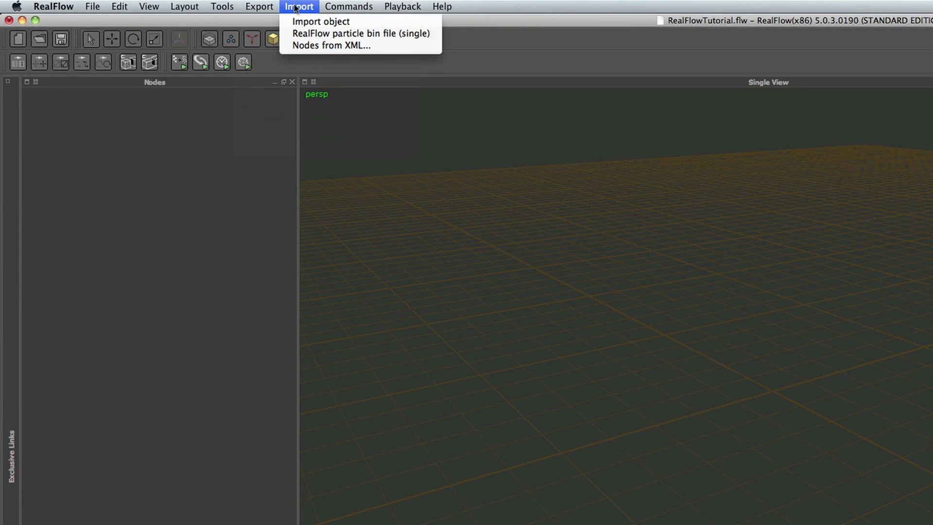
click(311, 22)
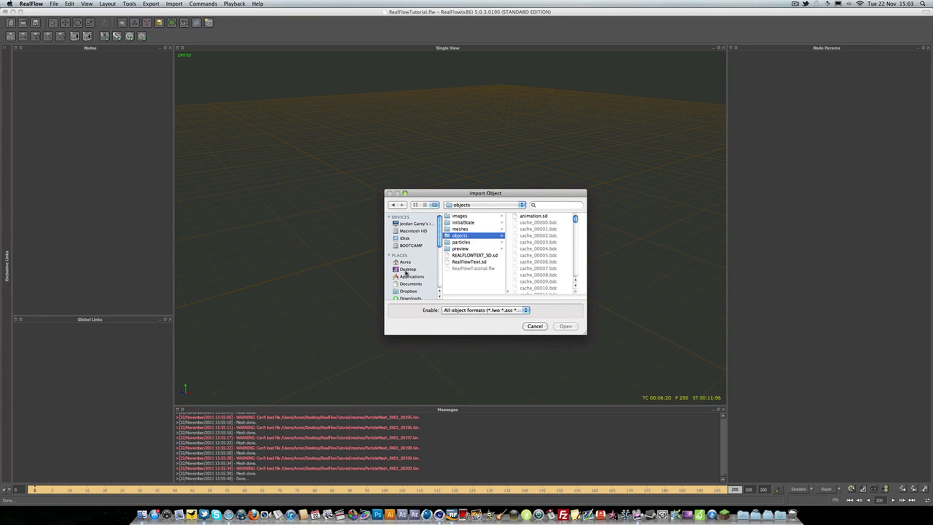
click(407, 269)
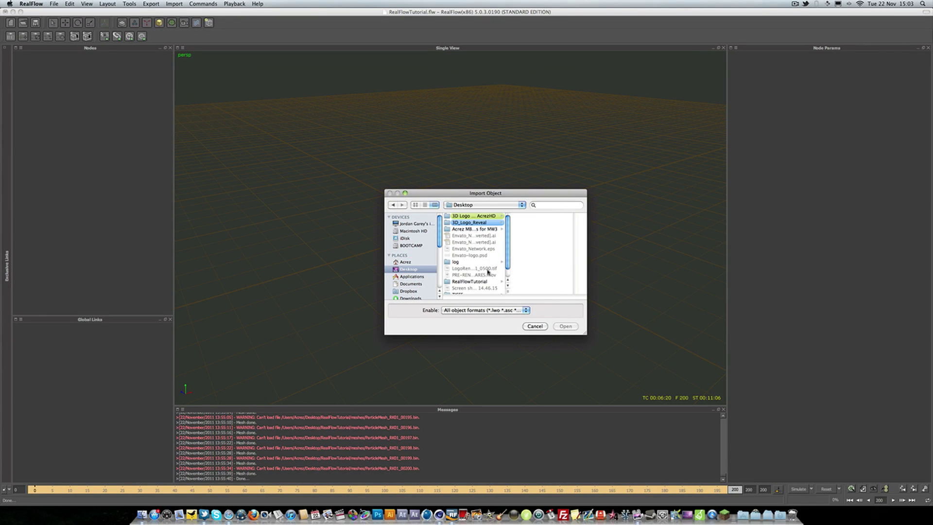
click(485, 282)
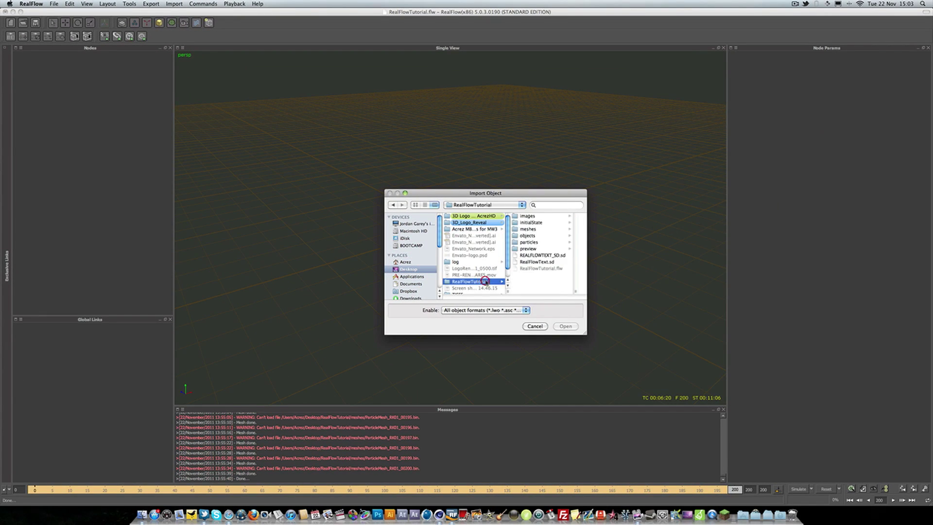
click(544, 256)
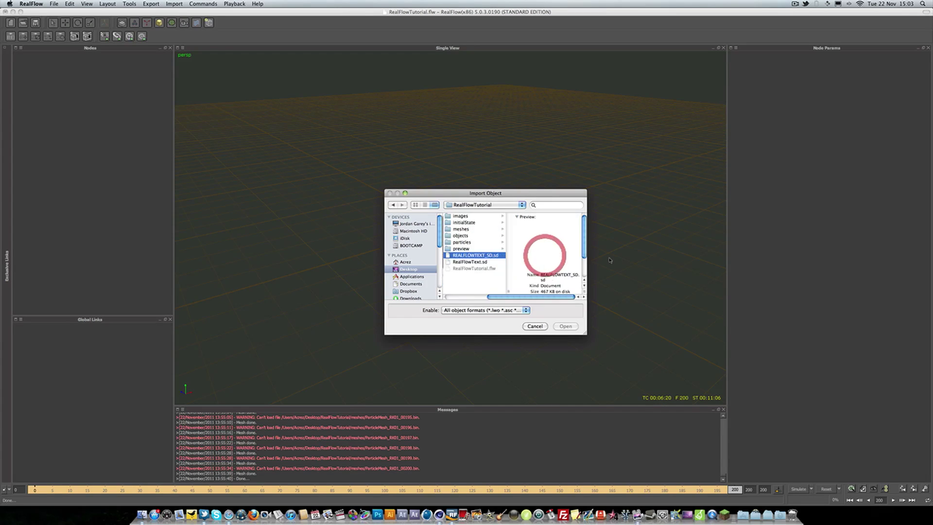
click(568, 327)
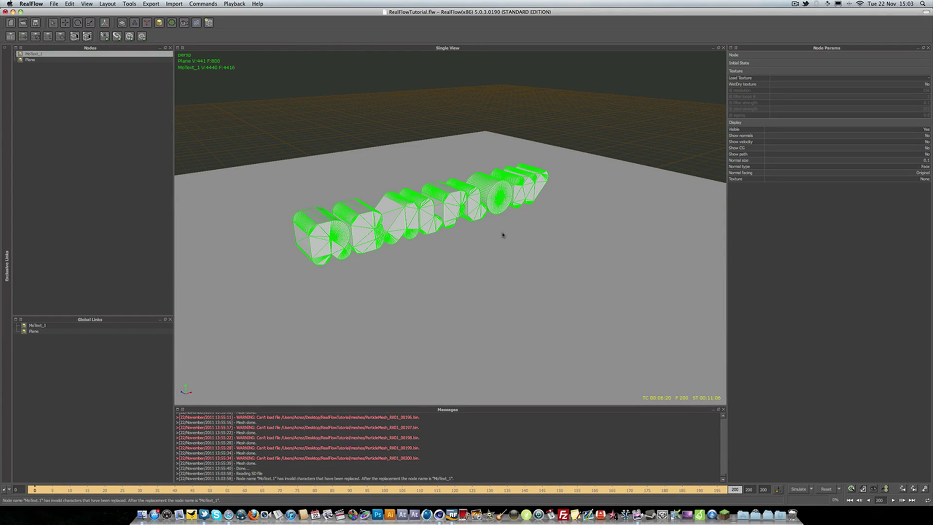
Deselect the imported text and add a Gravity daemon to the scene
middle_drag(503, 234, 435, 213)
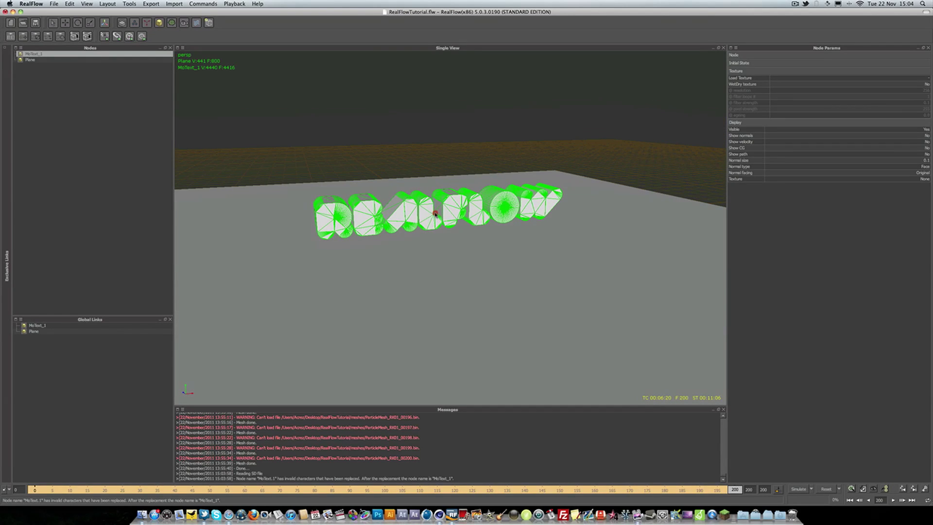
click(654, 154)
middle_drag(654, 155, 506, 157)
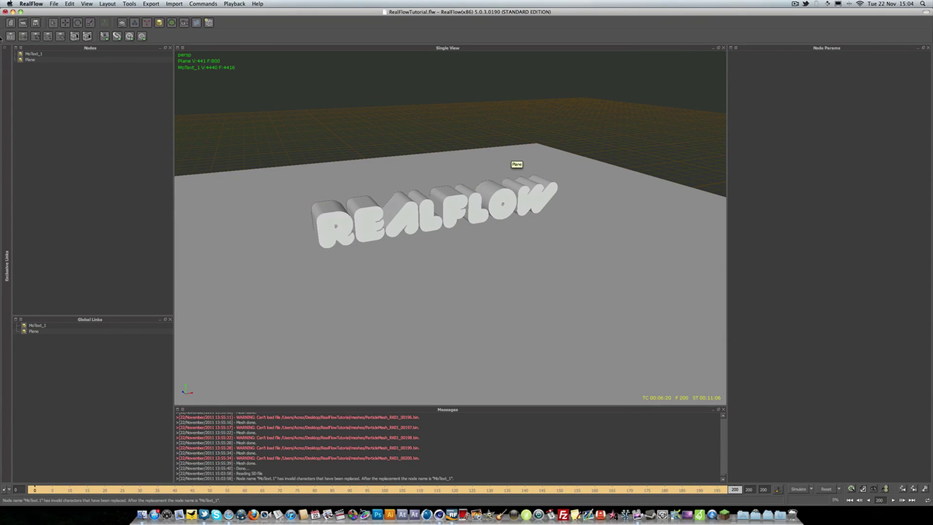
click(146, 23)
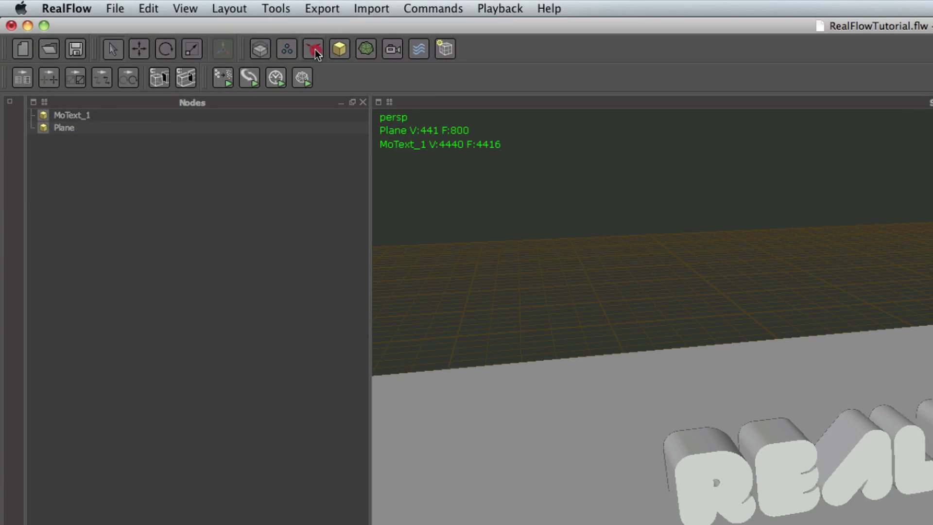
click(146, 22)
click(372, 209)
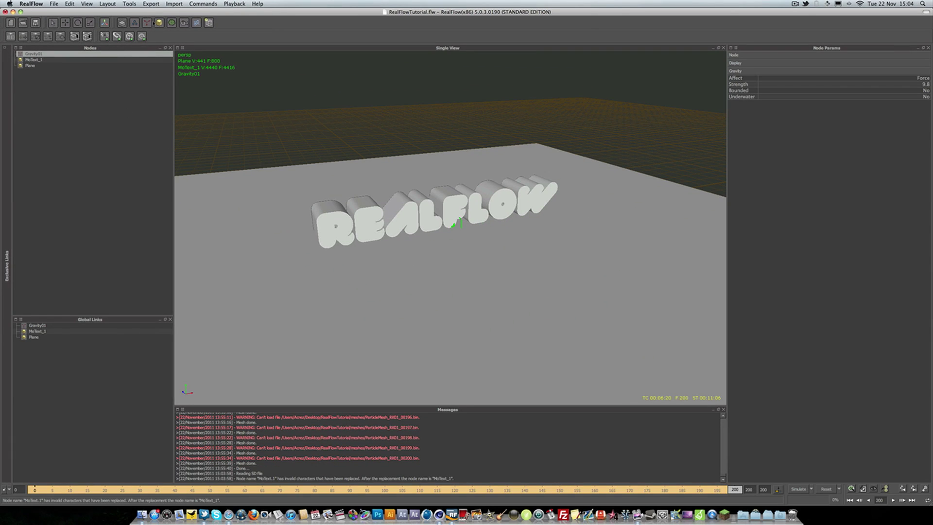
Add a Square particle emitter and check its placement against the text, finishing in the front view
click(134, 22)
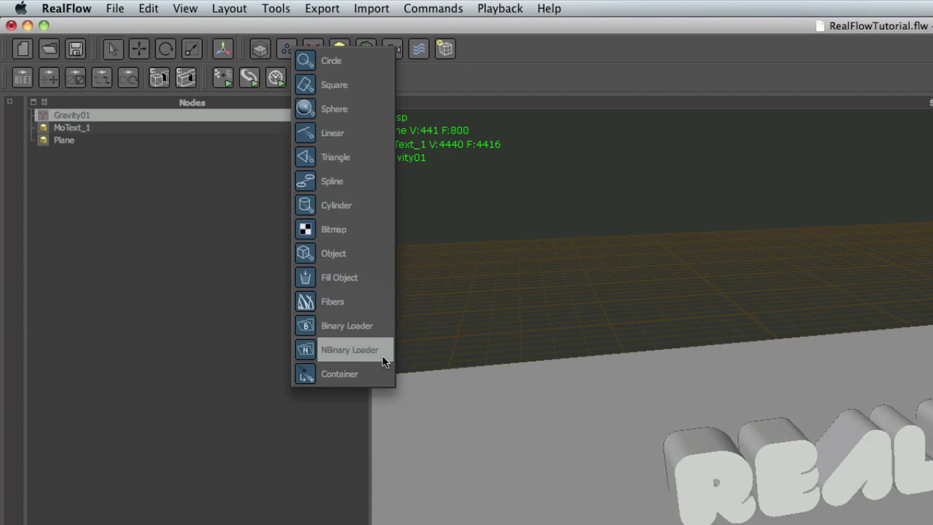
click(366, 85)
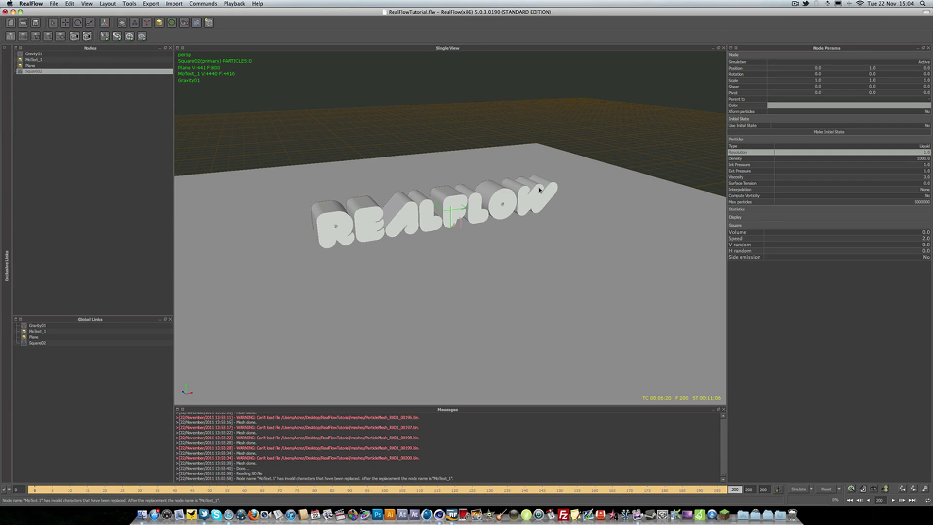
key(1)
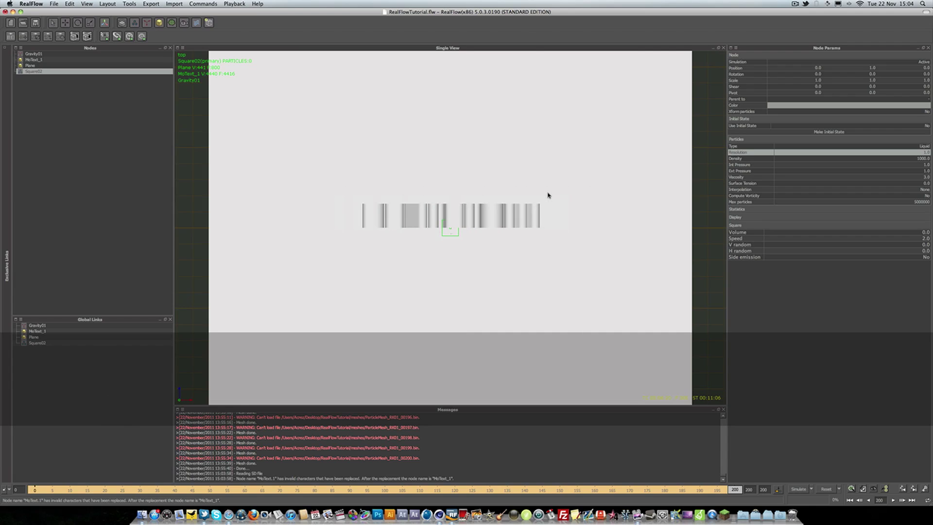
key(2)
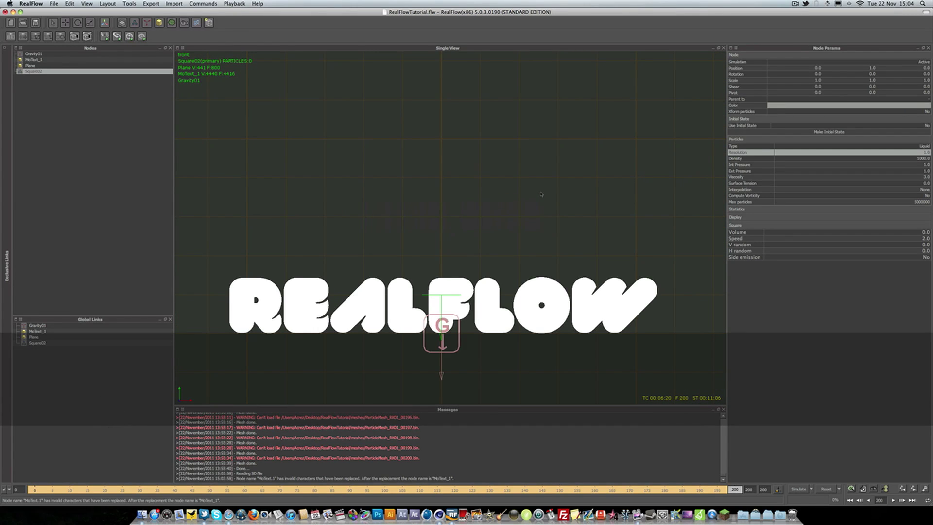
key(3)
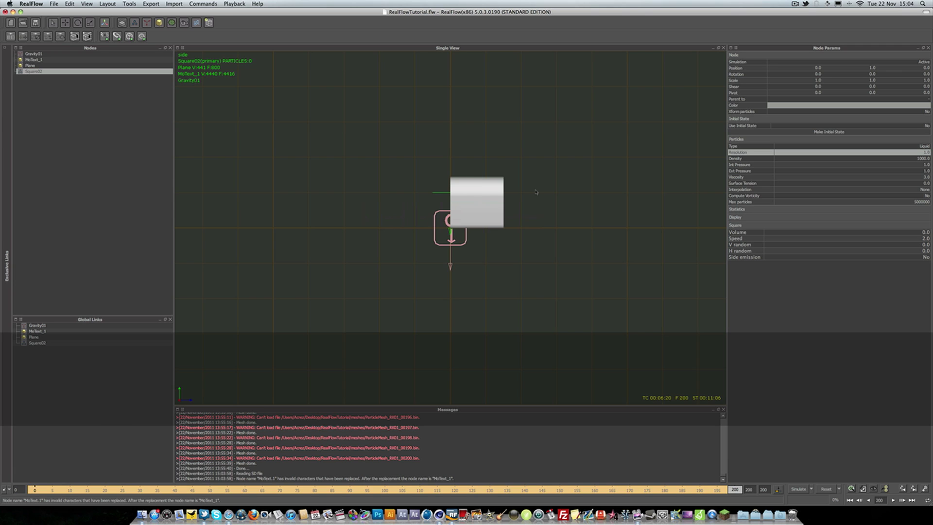
key(4)
mouse_move(456, 184)
alt+mouse_down()
mouse_move(426, 152)
mouse_move(444, 171)
mouse_move(421, 150)
mouse_move(409, 157)
alt+mouse_up()
key(3)
key(2)
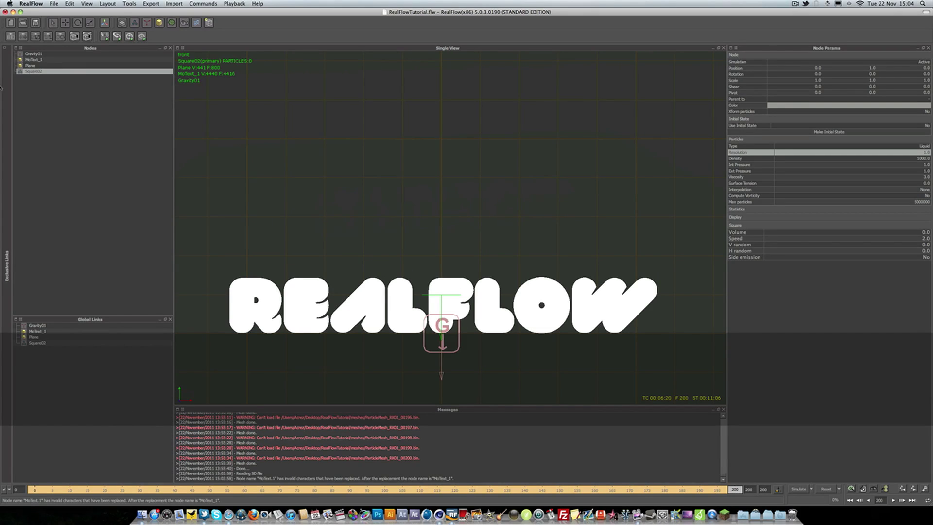
Move the square emitter above the outer edge of the letter R, to about X -5.46 and Y 4.01, and collapse its Node parameters
key(w)
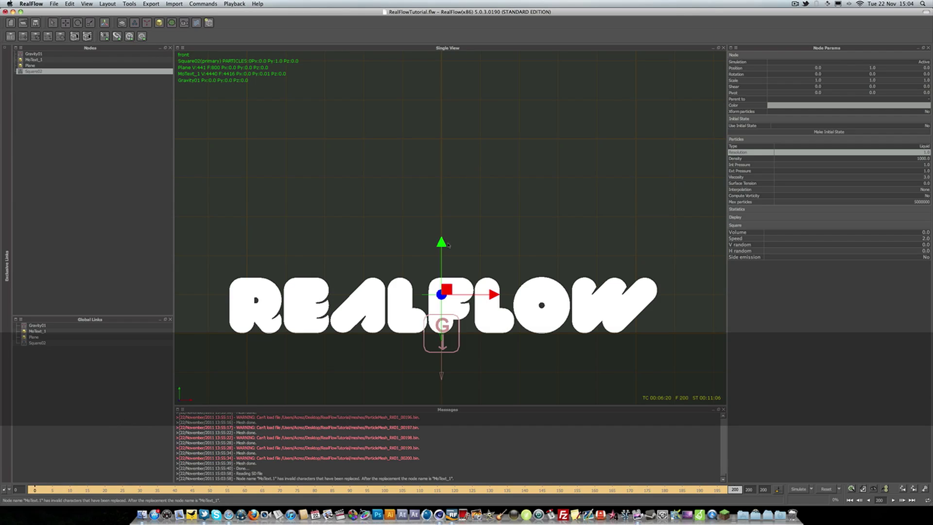
drag(440, 250, 446, 132)
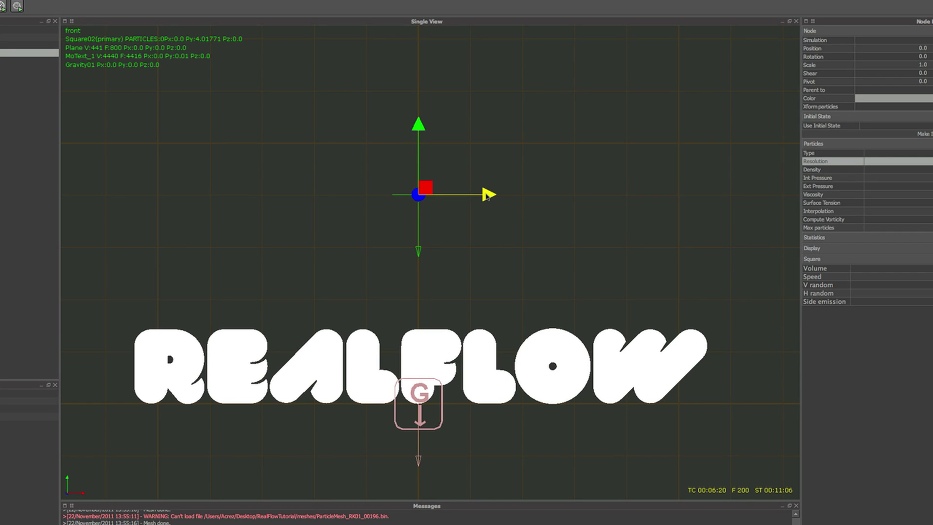
drag(491, 201, 204, 210)
drag(132, 136, 138, 235)
drag(183, 294, 180, 295)
drag(137, 247, 138, 149)
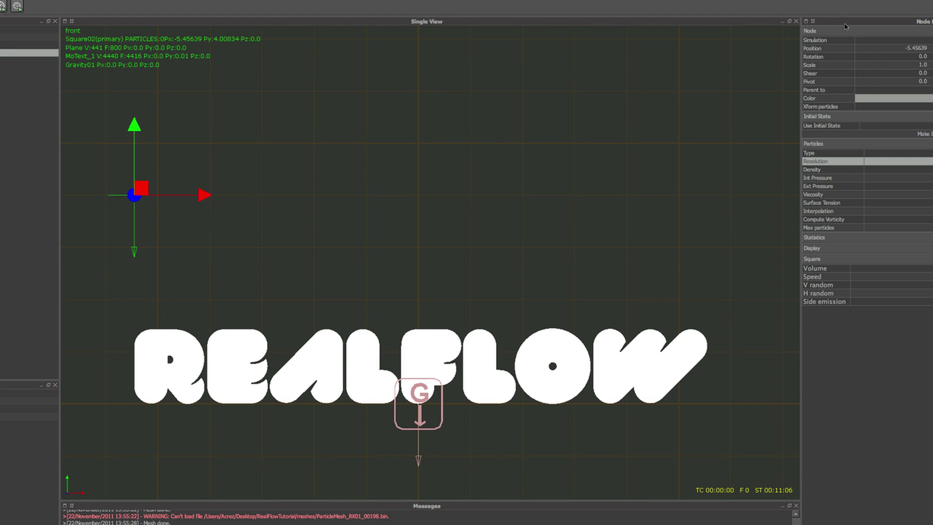
click(847, 30)
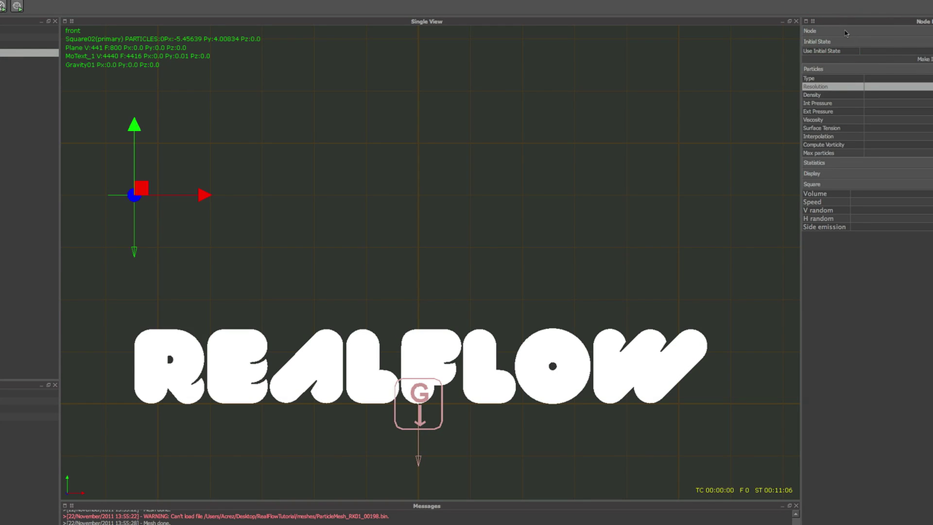
Expand the square emitter's Node parameters and add a Position key for its starting location at frame 0
click(846, 32)
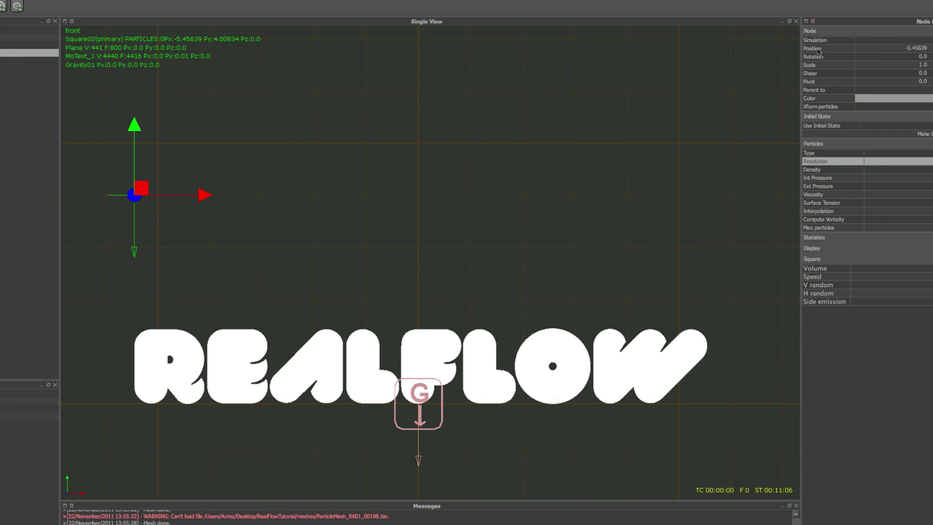
click(817, 49)
right_click(817, 49)
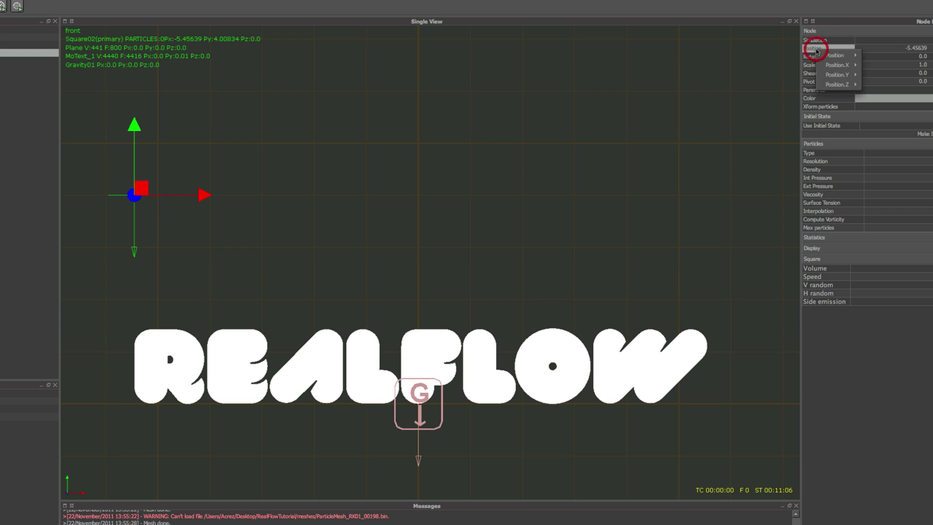
mouse_move(840, 57)
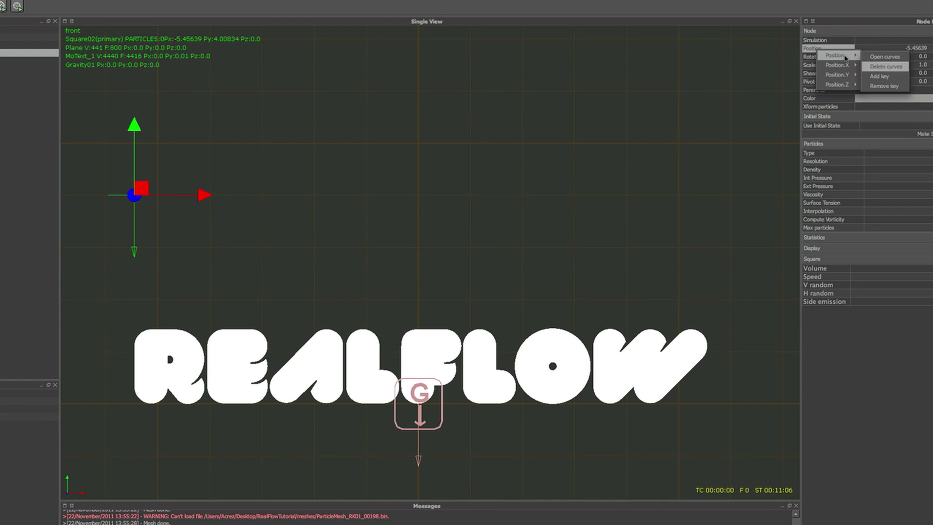
click(896, 76)
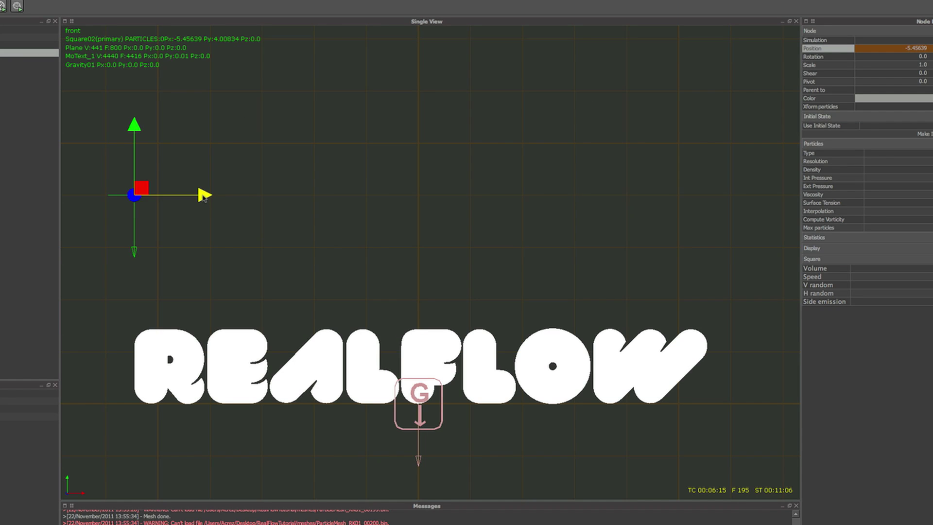
At frame 195, move the emitter past the letter W to about X 7.00, add a Position key, and return to frame 0
drag(207, 207, 851, 226)
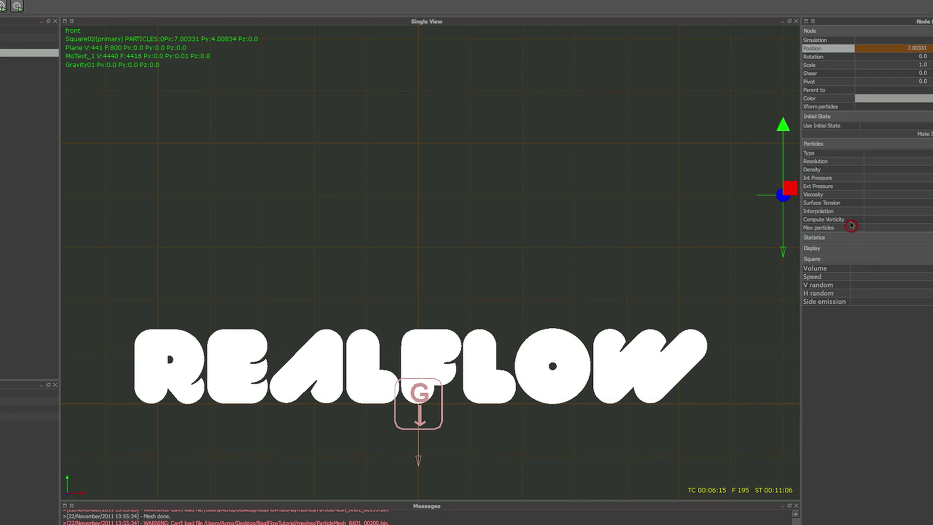
right_click(821, 50)
mouse_move(845, 55)
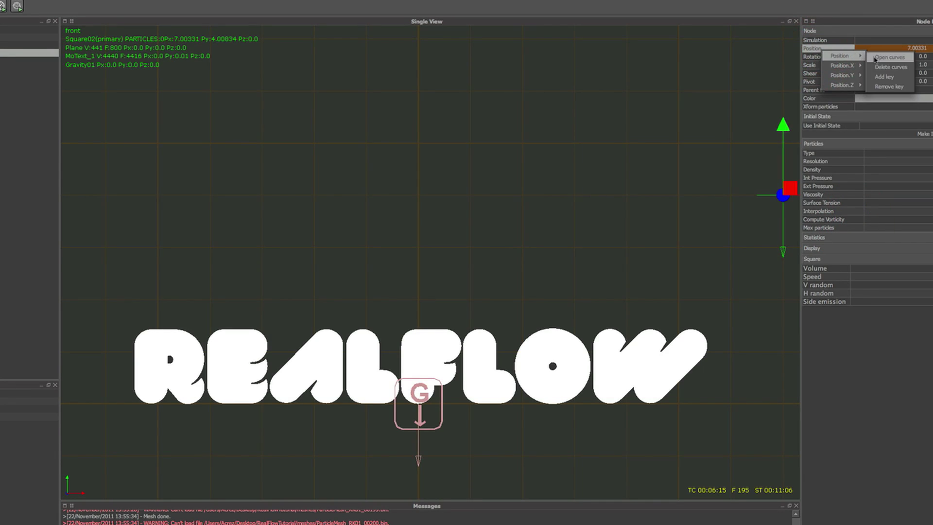
click(884, 76)
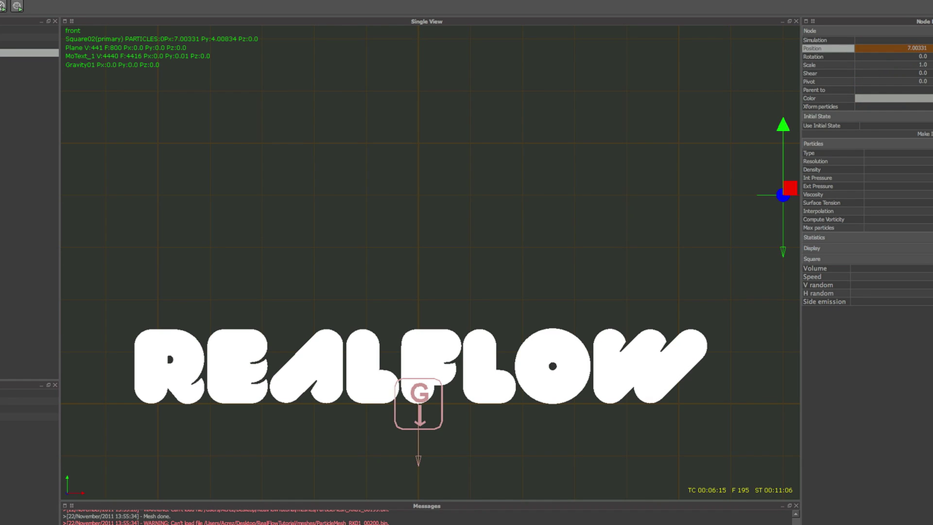
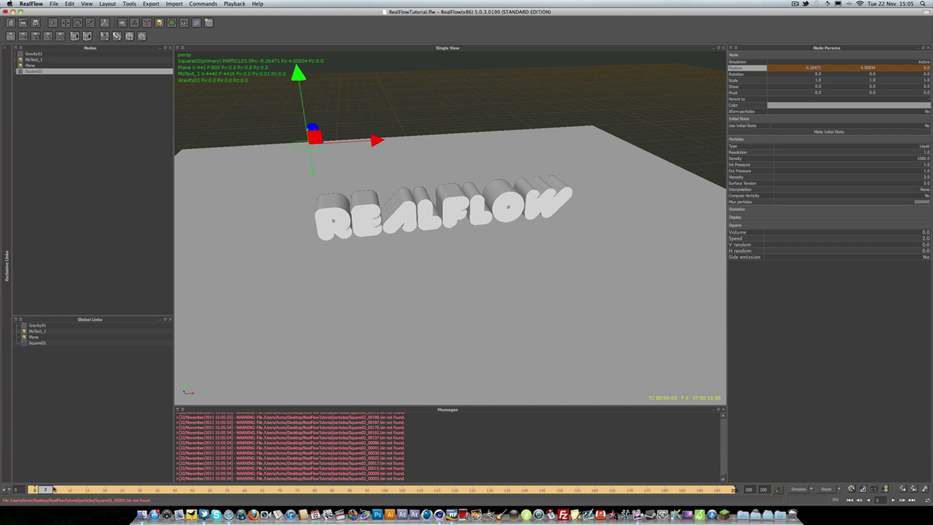
drag(45, 489, 34, 490)
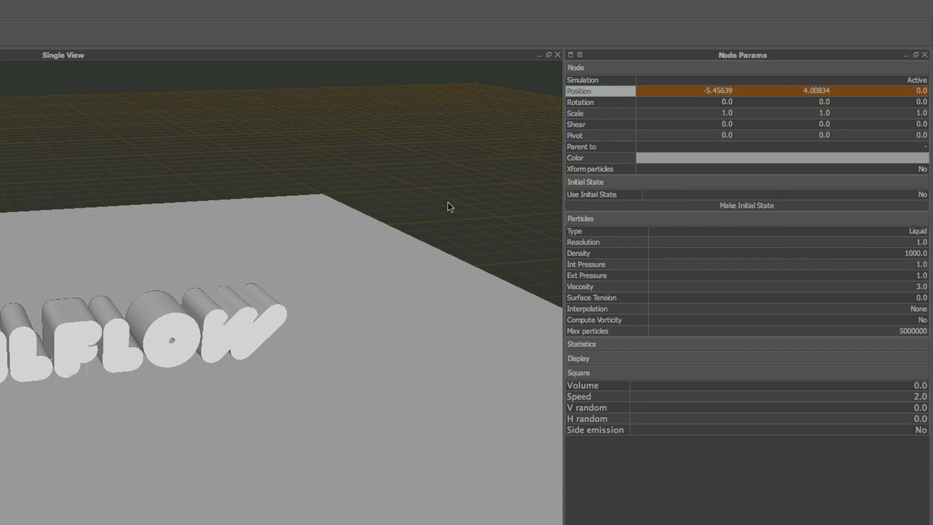
Set the square emitter's particle Resolution to 3 and its Viscosity to 5
click(919, 243)
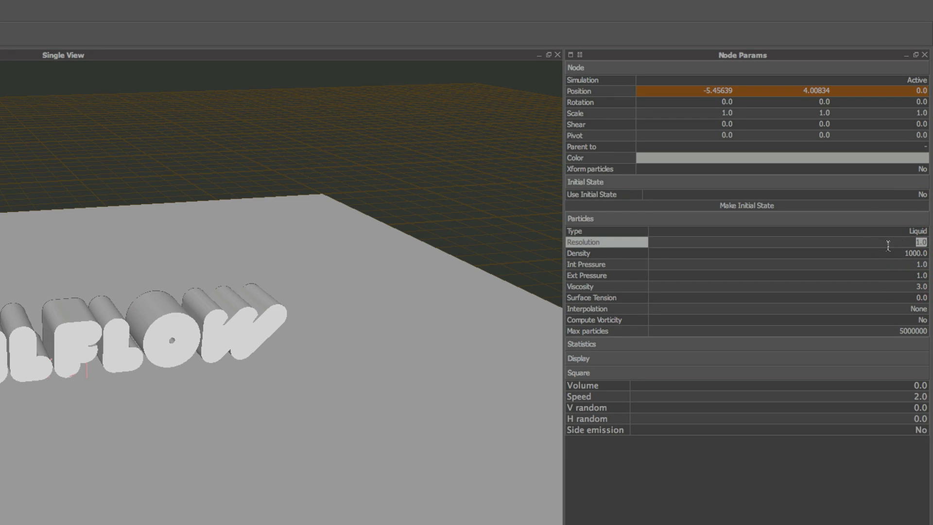
text(3)
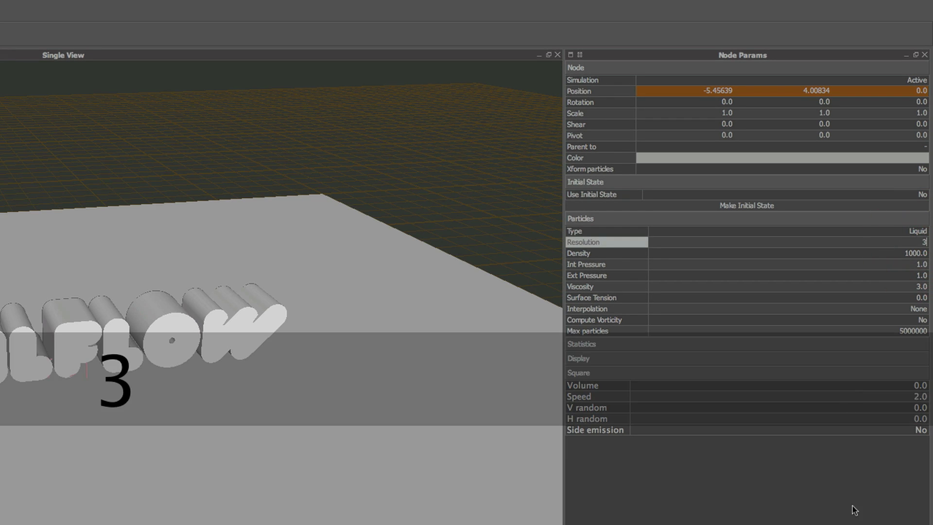
click(854, 514)
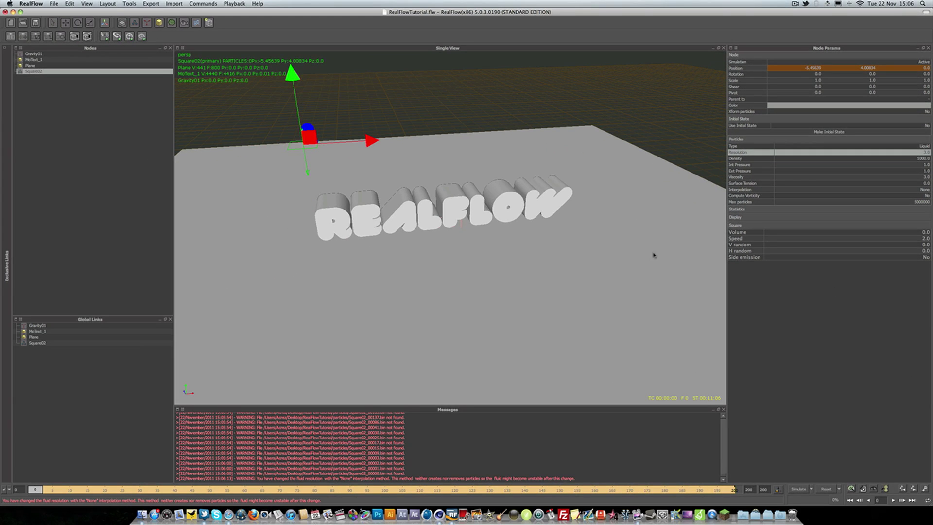
alt+drag(484, 226, 493, 227)
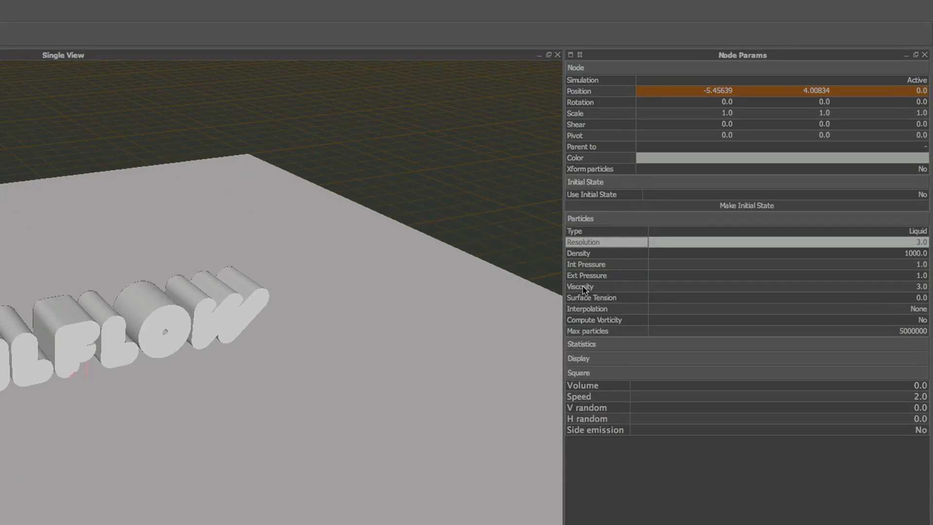
click(743, 177)
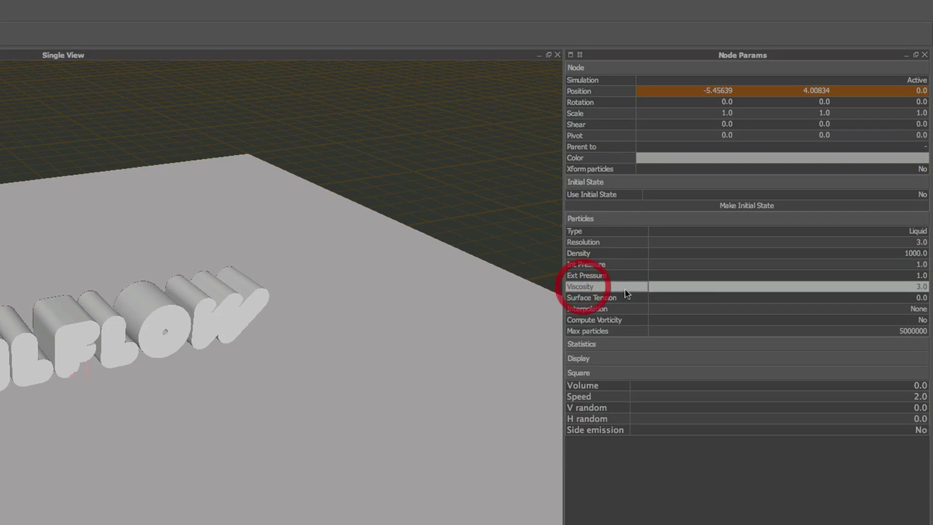
double_click(915, 286)
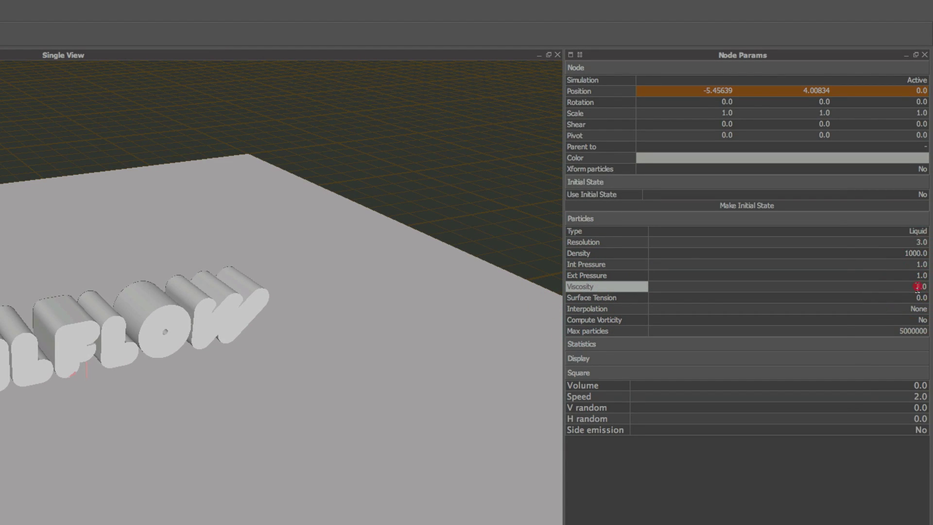
text(5)
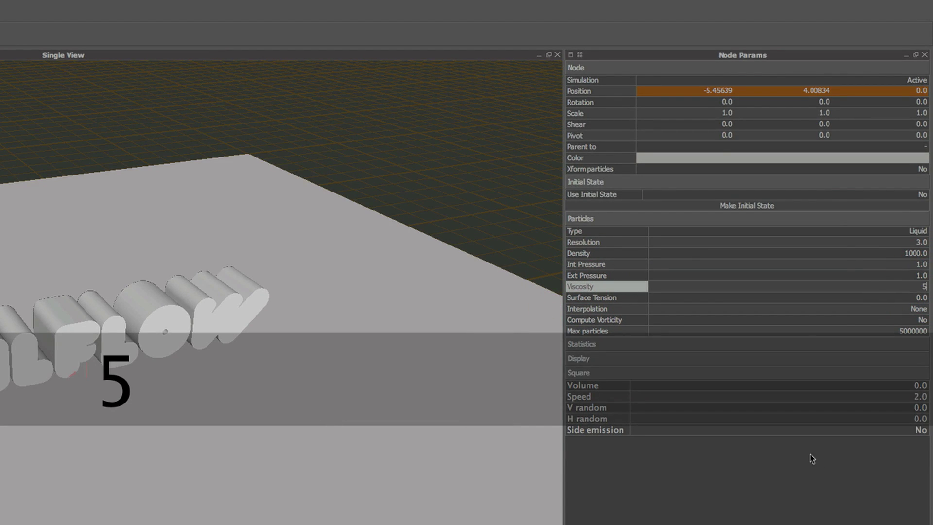
click(770, 508)
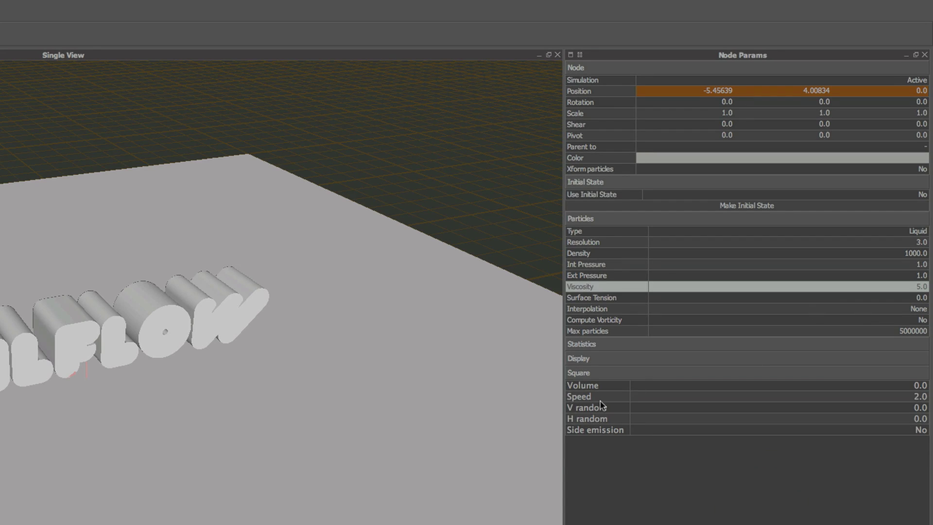
Set the square emitter's V random to 0.5 and expand its Display parameters
click(592, 397)
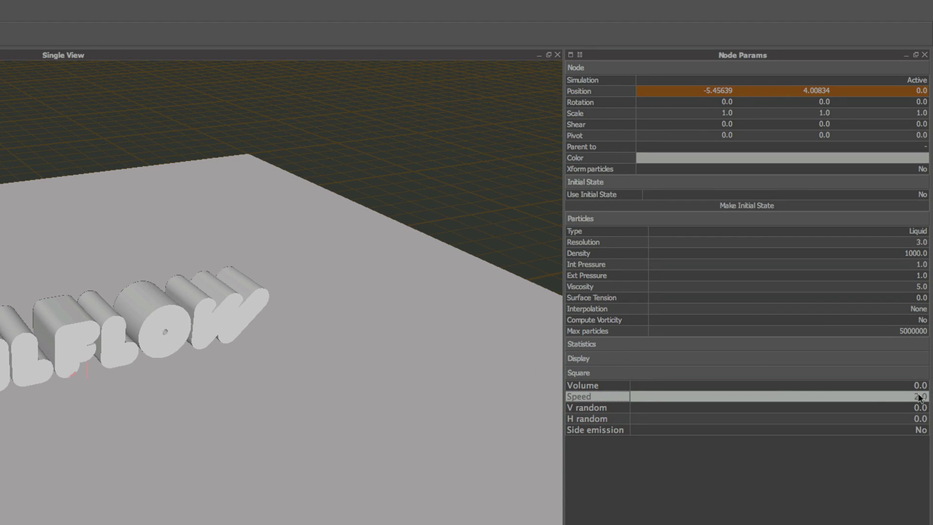
click(585, 408)
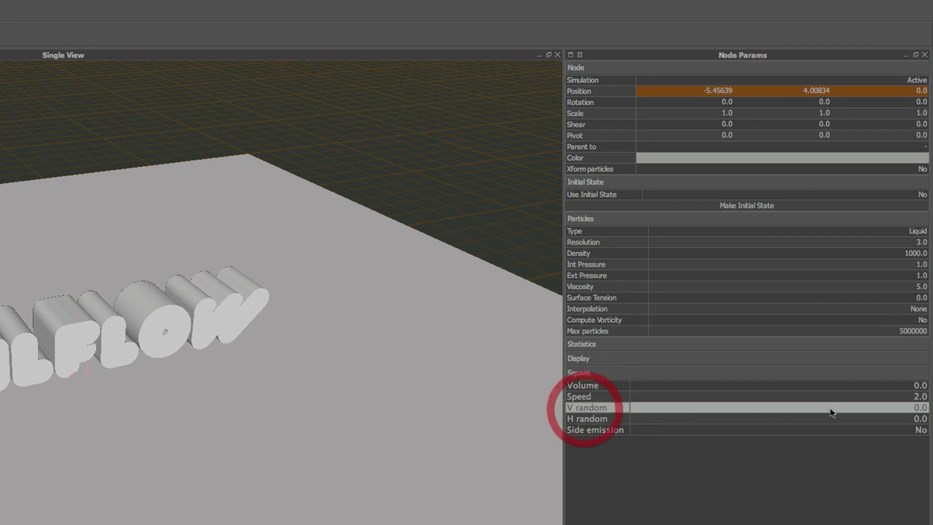
double_click(926, 408)
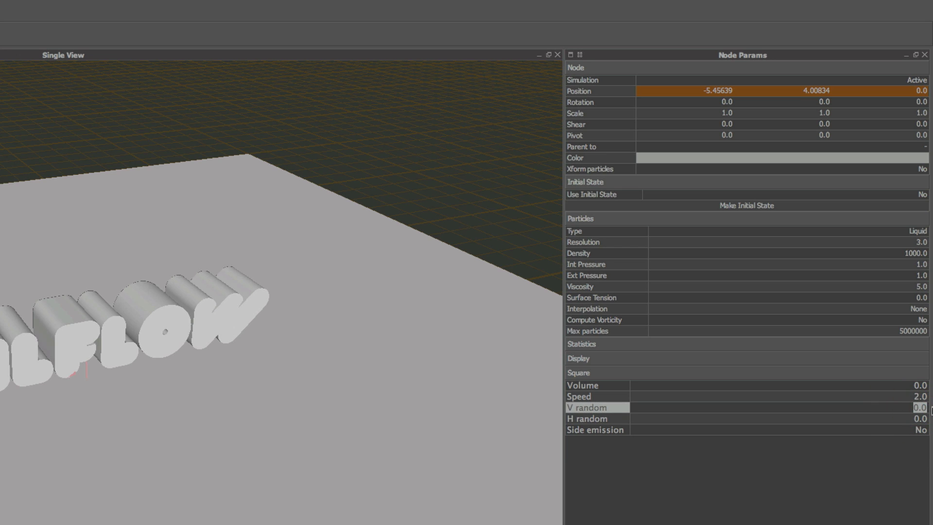
text(.5)
click(855, 487)
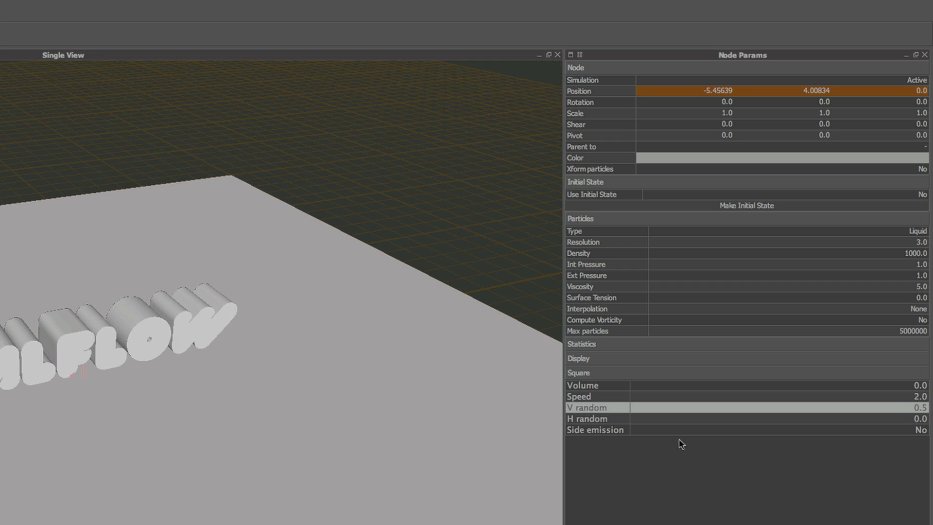
click(605, 389)
click(605, 358)
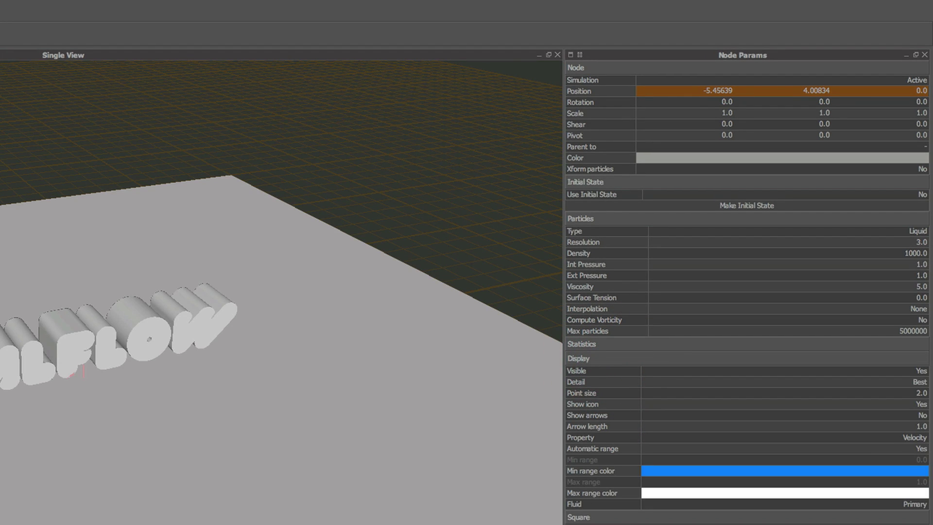
In the top view, scale the square emitter to about 3.96 in Z and 0.53 in X, and check it in perspective
key(1)
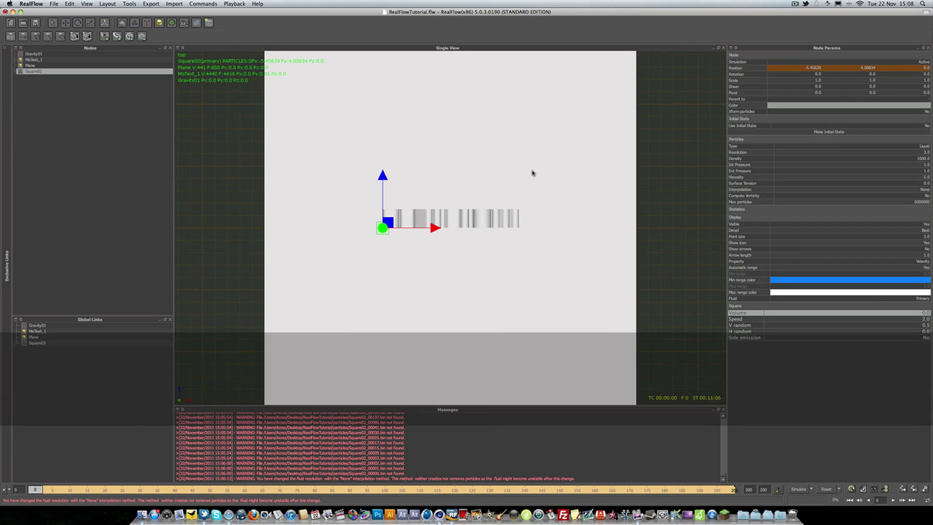
scroll(459, 158, down, 5)
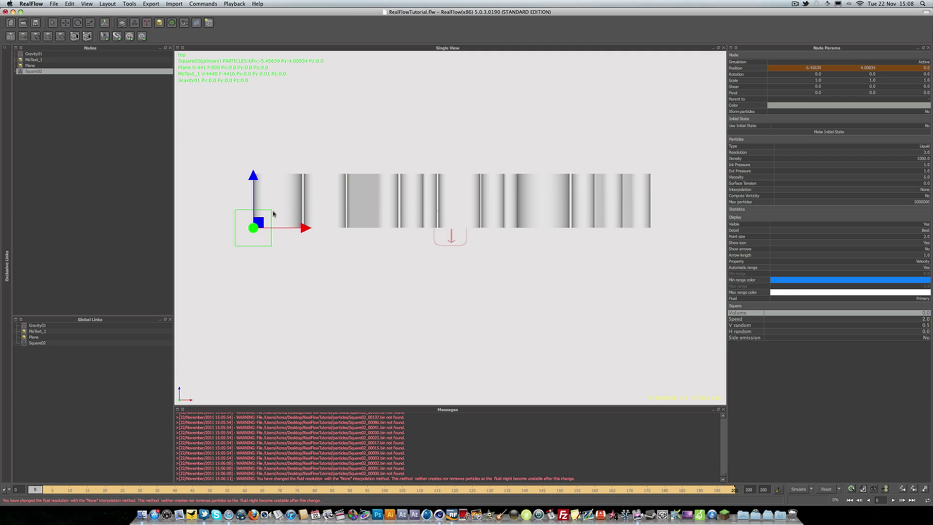
key(r)
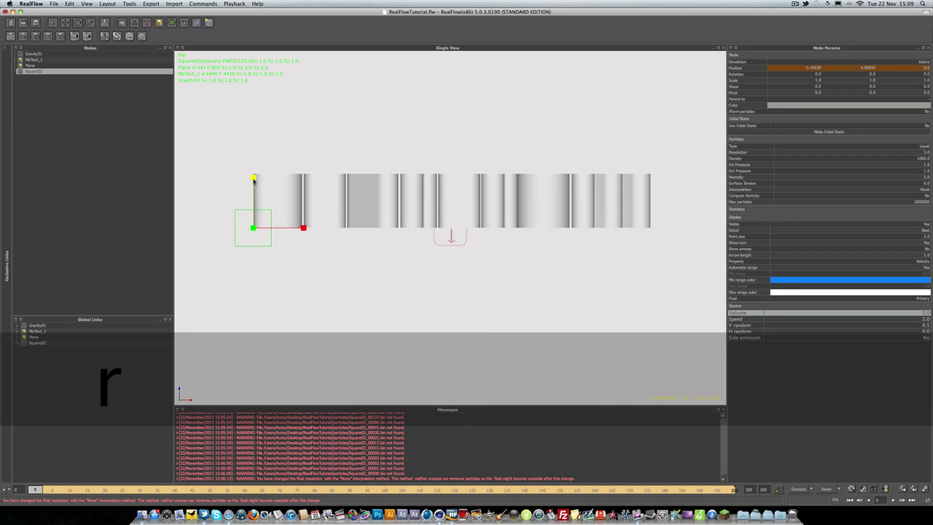
drag(254, 177, 258, 73)
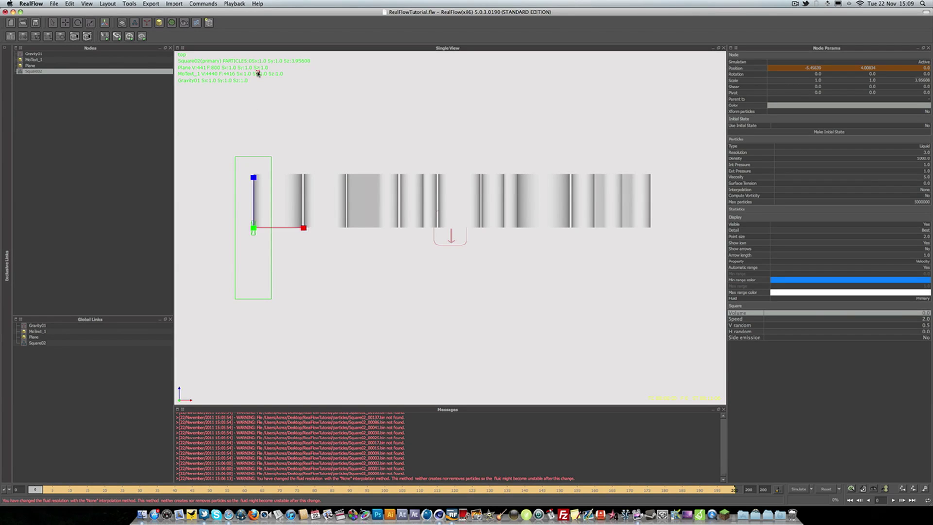
drag(304, 228, 286, 229)
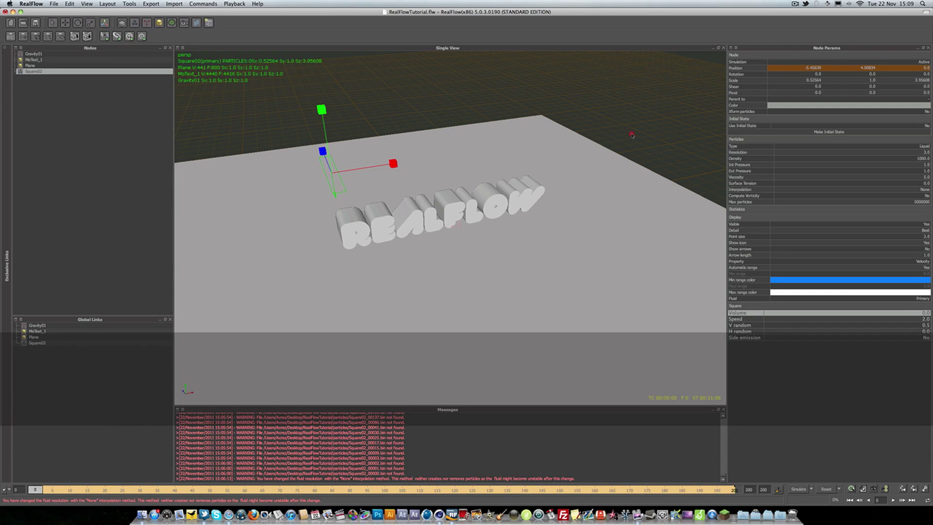
click(409, 150)
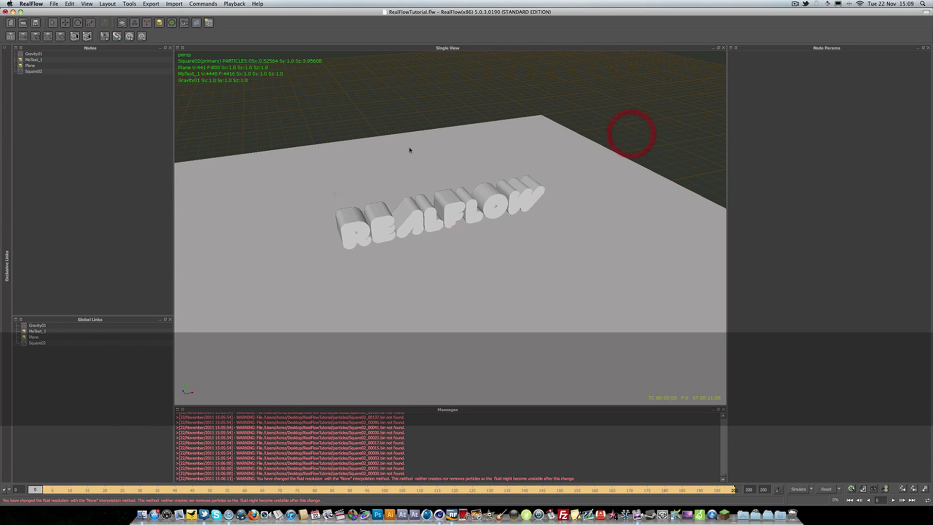
click(34, 71)
alt+drag(368, 148, 367, 145)
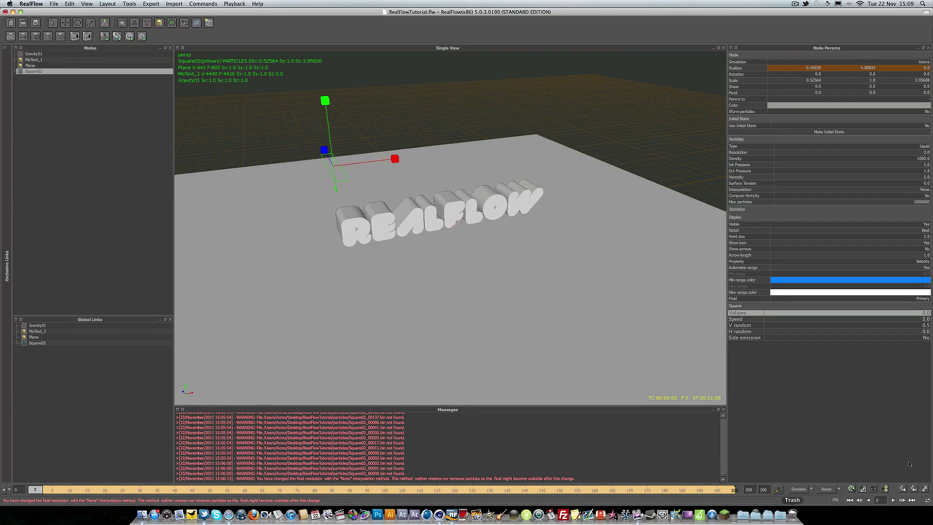
Simulate the fluid from frame 0, overwriting the cached data, up to frame 50
click(798, 489)
click(798, 489)
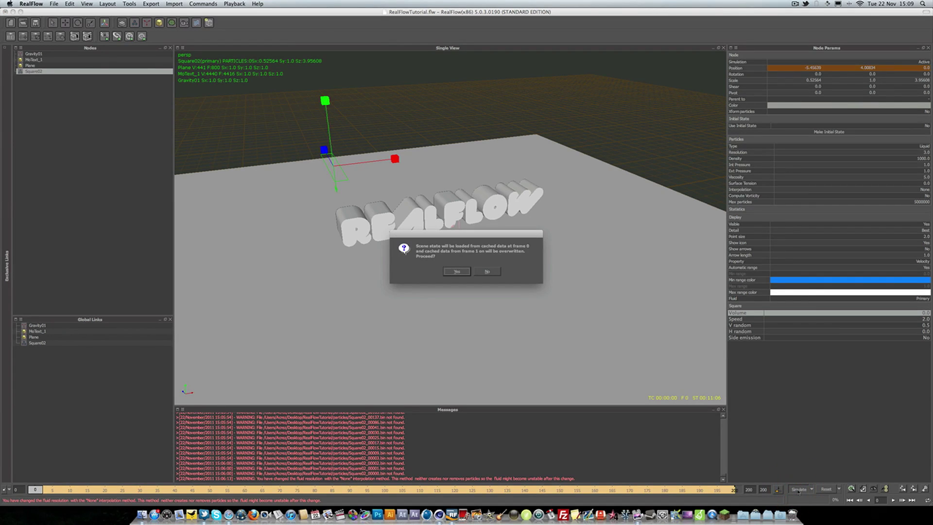
key(Return)
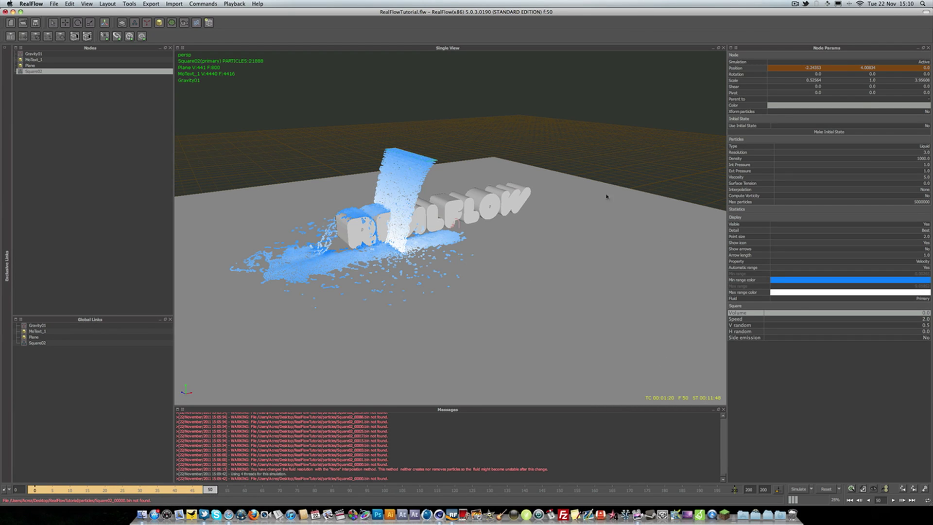
click(83, 142)
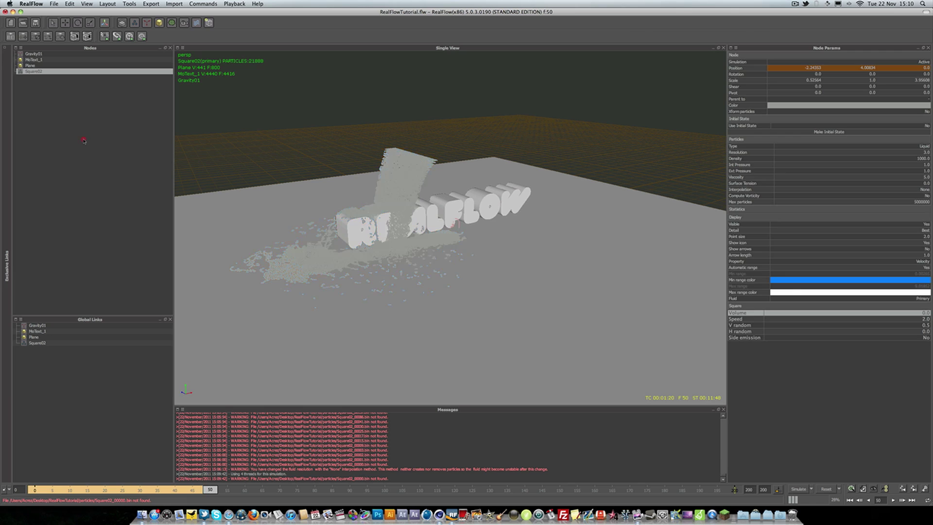
Set the floor plane's Particle friction to 0.5
click(30, 65)
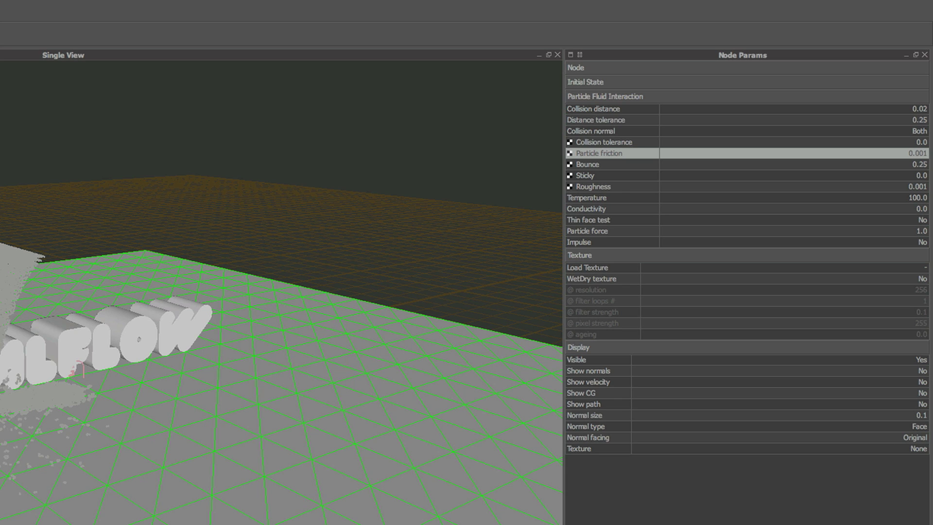
double_click(918, 154)
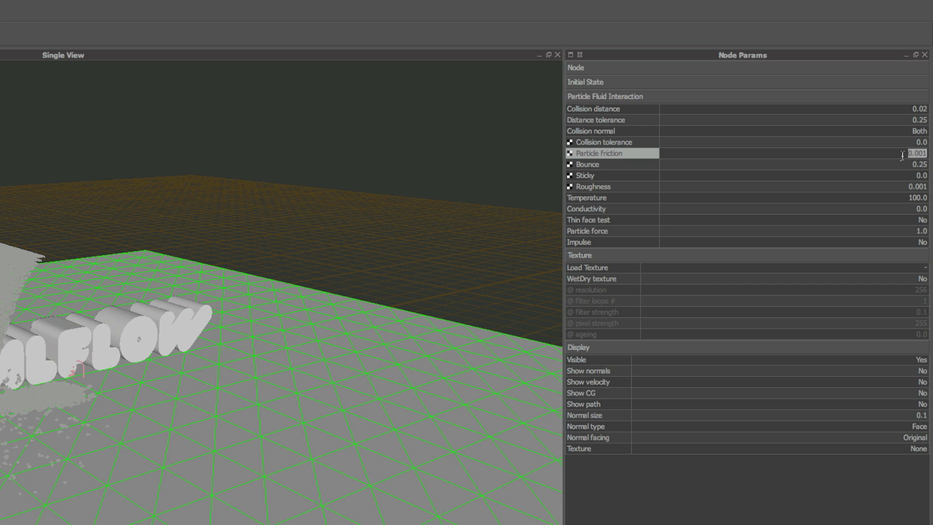
text(.5)
key(Return)
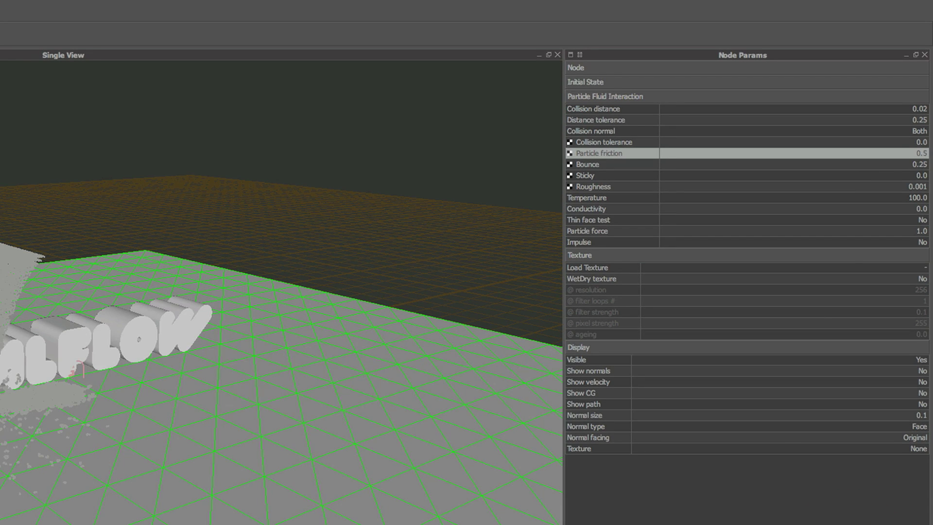
Set the REALFLOW text's Particle friction to 0.5
double_click(916, 154)
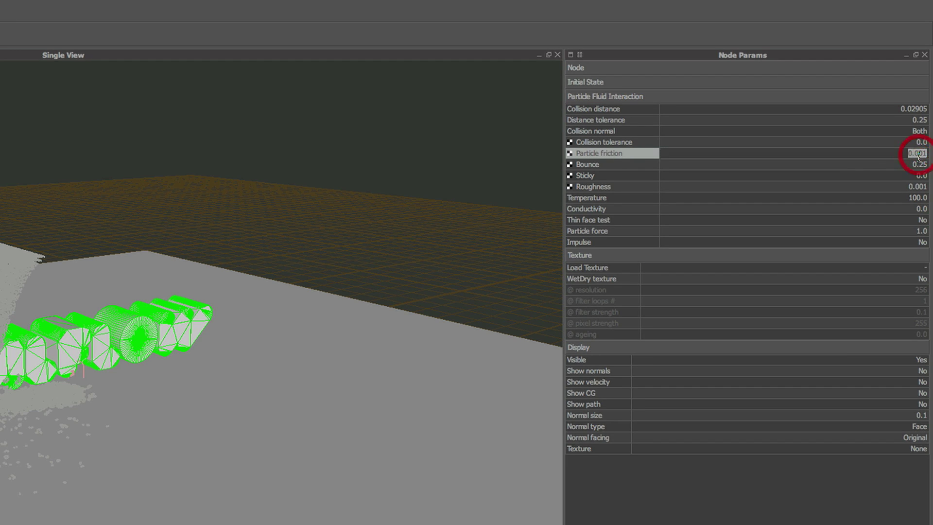
text(.5)
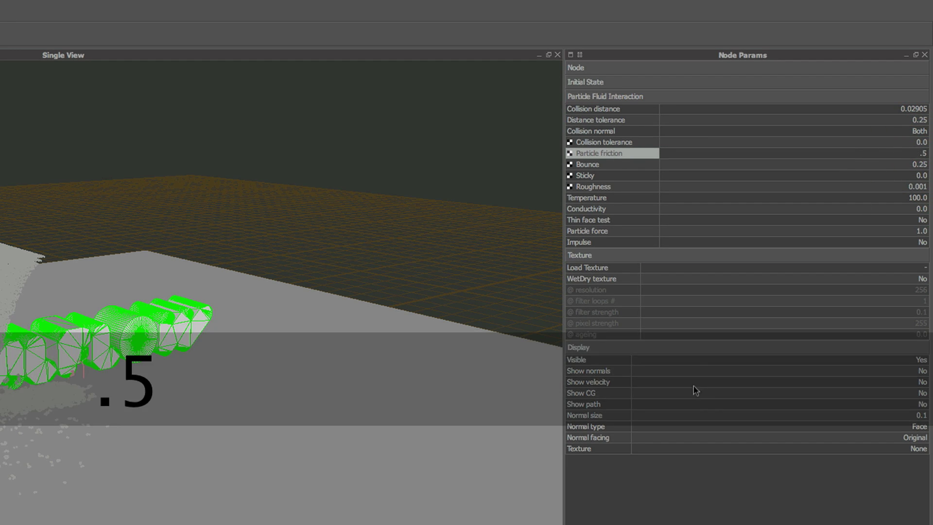
click(780, 488)
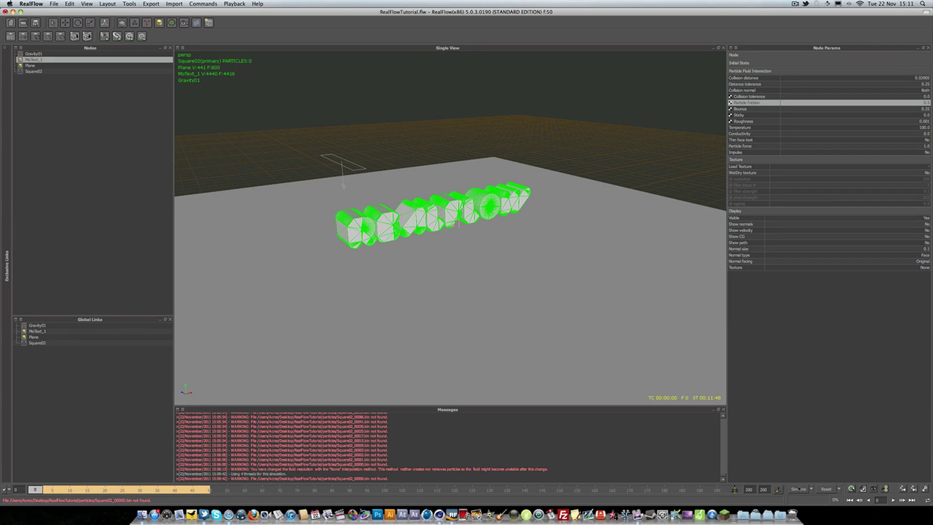
Simulate the fluid from frame 0 to frame 200, selecting the square emitter to watch its particles
click(798, 489)
key(Return)
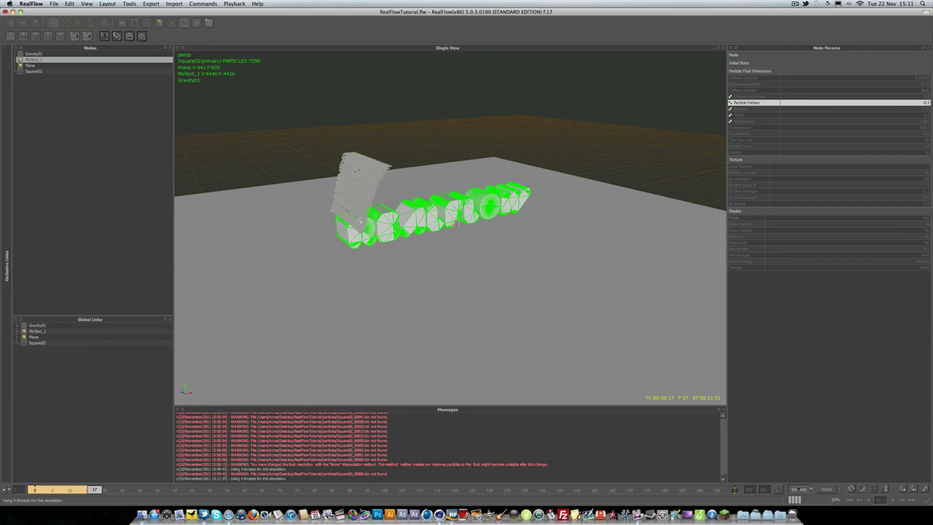
click(362, 175)
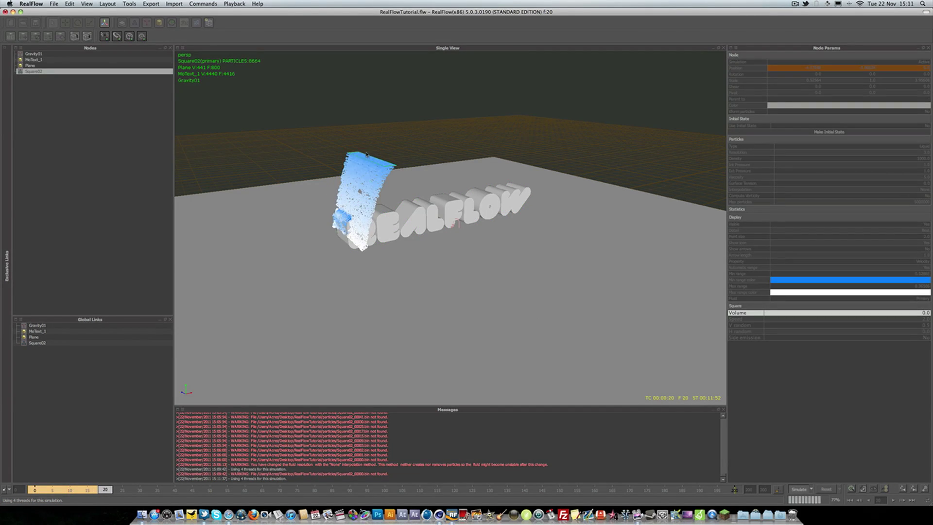
mouse_move(379, 185)
alt+mouse_down()
mouse_move(423, 187)
mouse_move(290, 179)
mouse_move(381, 185)
alt+mouse_up()
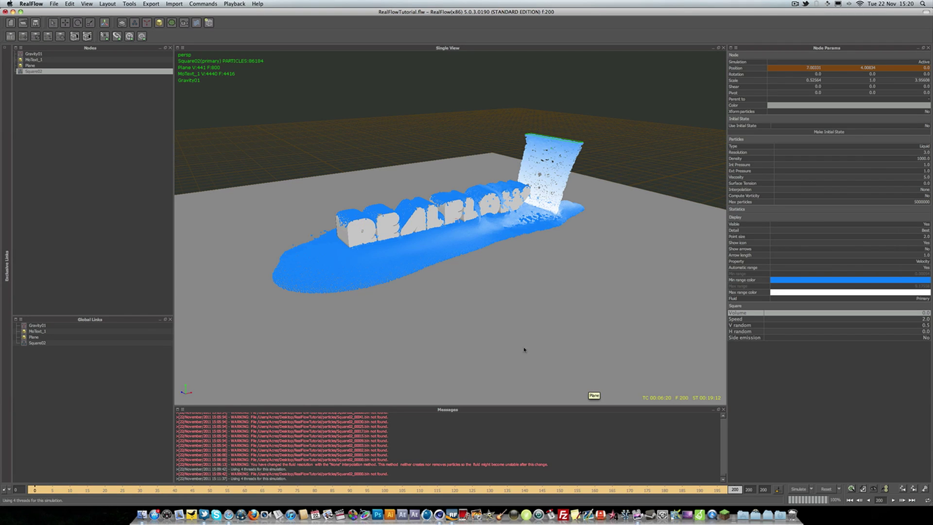
Scrub through the simulated frames to review the flow over the text from different angles, and return to frame 0
drag(696, 489, 315, 490)
alt+drag(435, 239, 457, 236)
drag(320, 487, 631, 491)
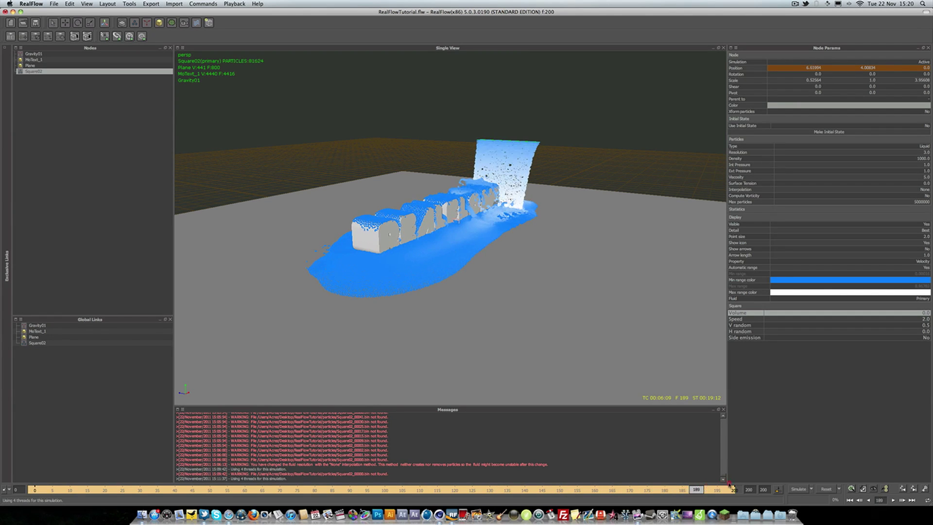
click(35, 490)
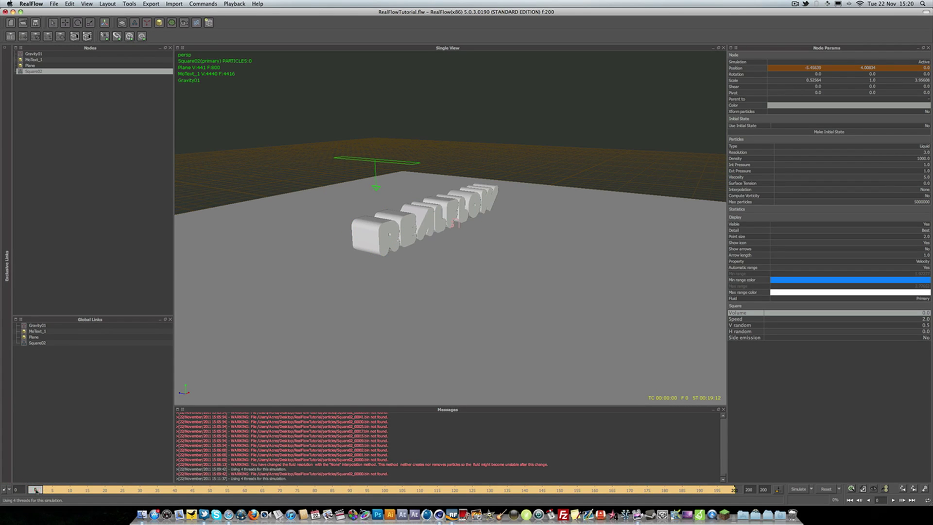
alt+drag(376, 166, 470, 182)
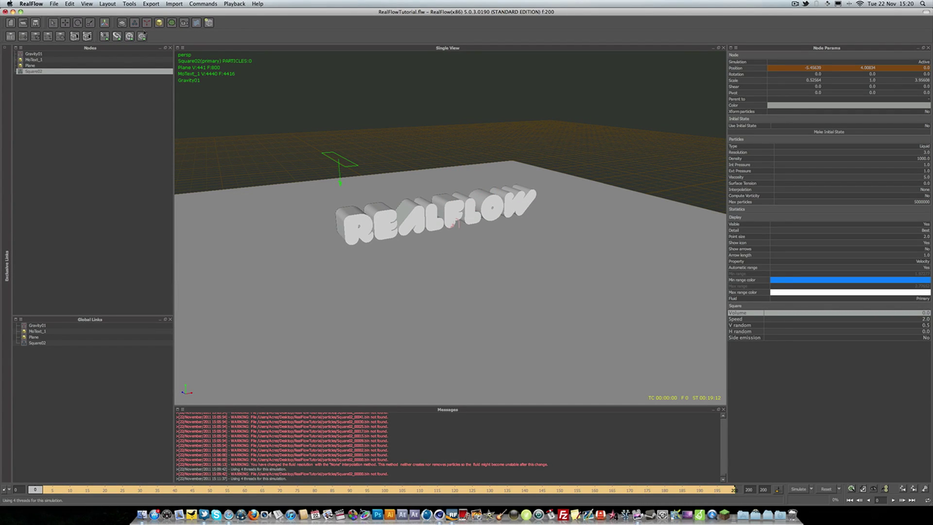
Add a Particle mesh (Renderkit), expand its node, and show its Clipping and Optimize parameters
click(172, 24)
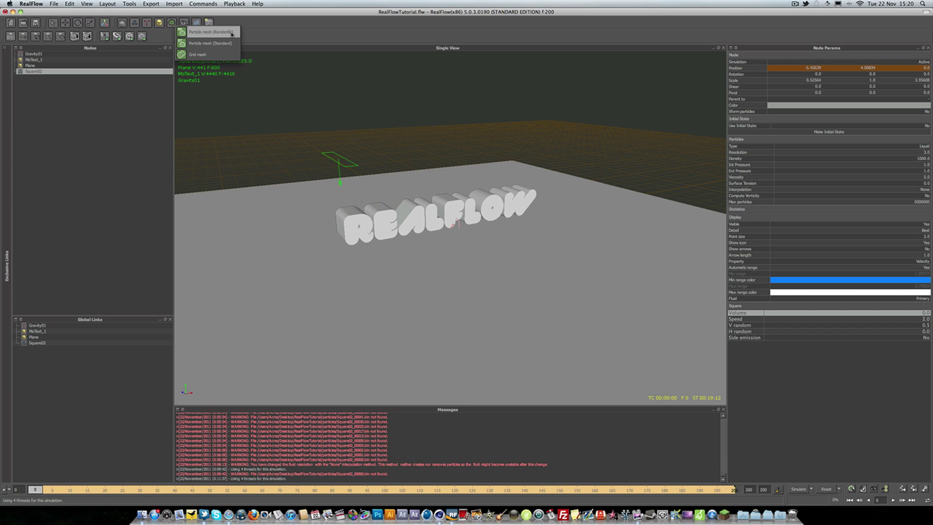
click(231, 33)
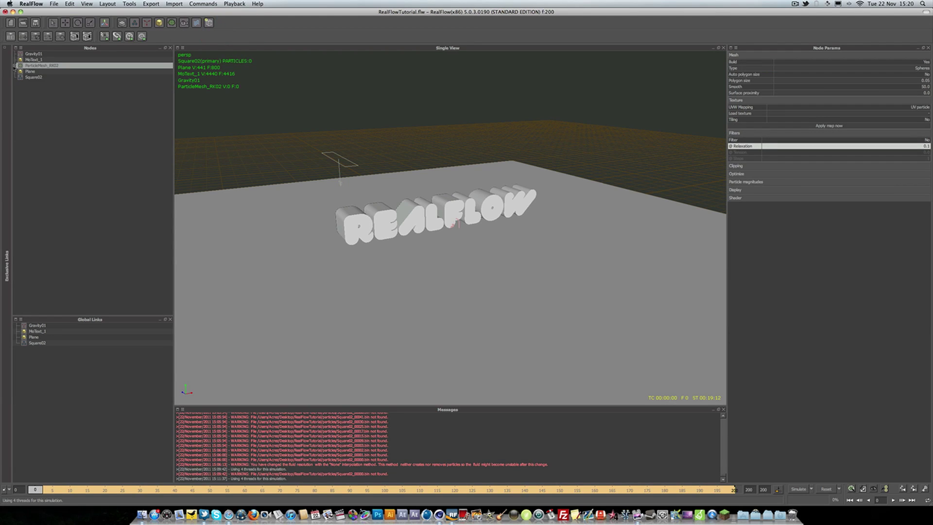
click(15, 66)
click(769, 166)
click(772, 211)
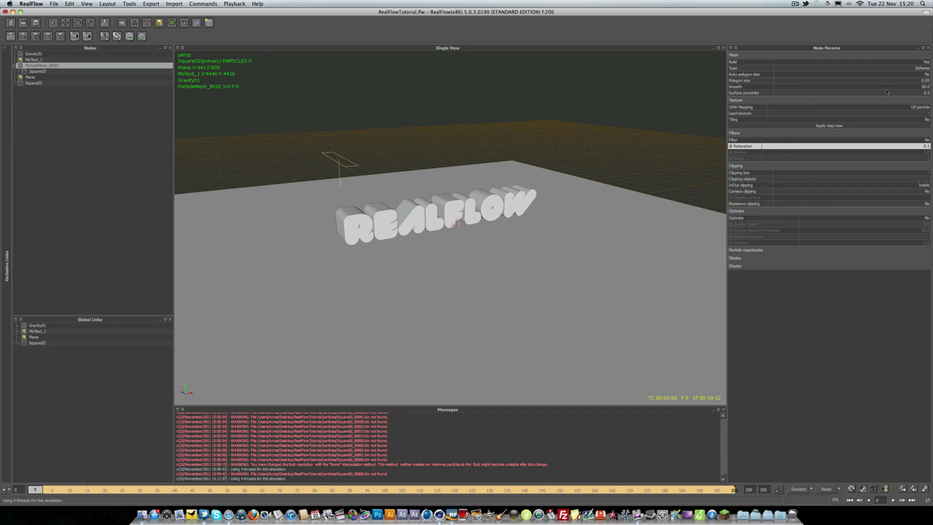
Set the particle mesh's Polygon size to 0.04
click(924, 80)
key(Return)
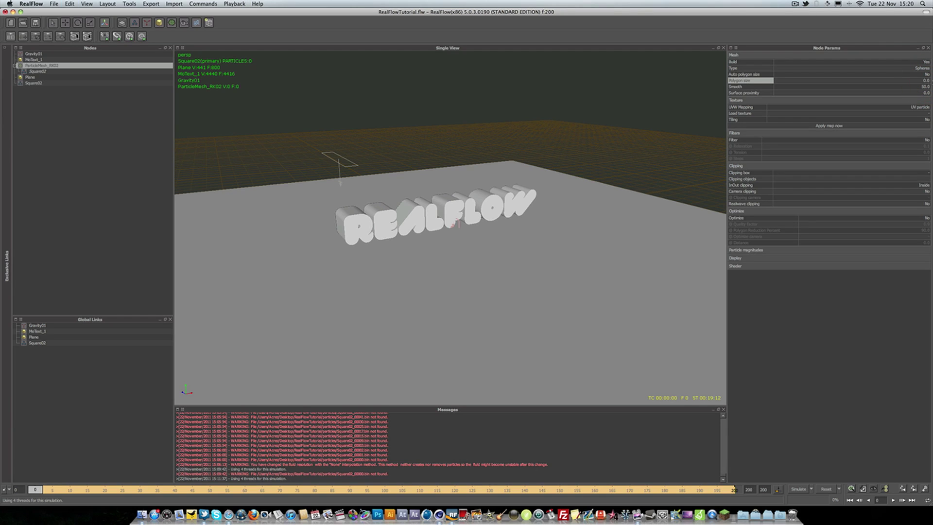
text(4)
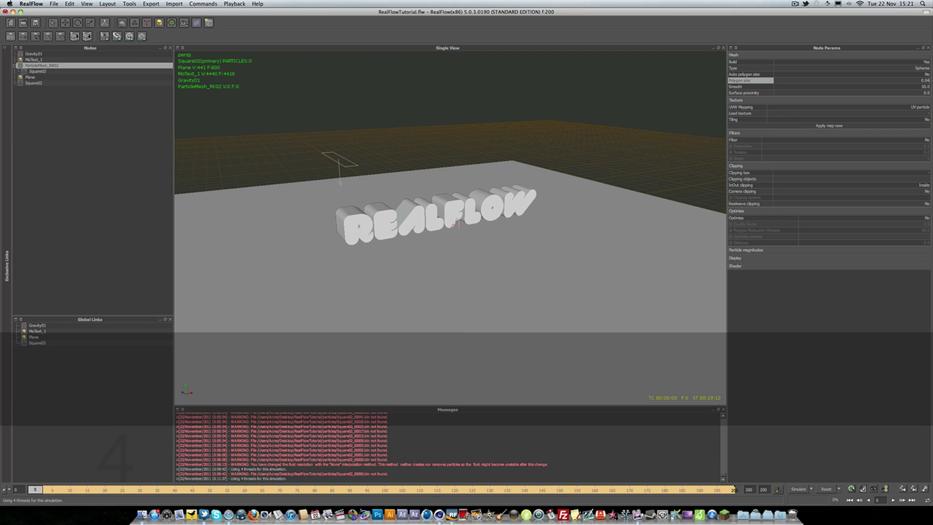
click(841, 310)
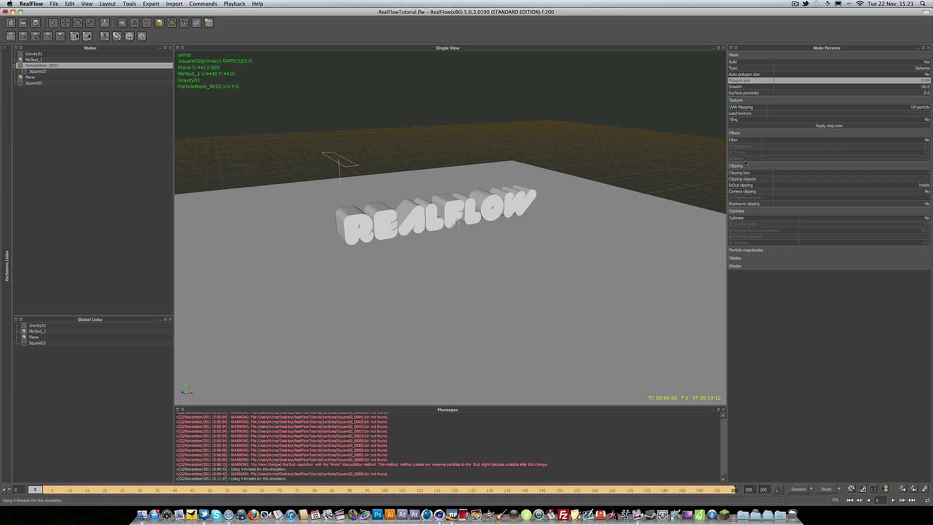
Enable the particle mesh's Filter and set its Relaxation to 0.7
click(803, 140)
click(820, 142)
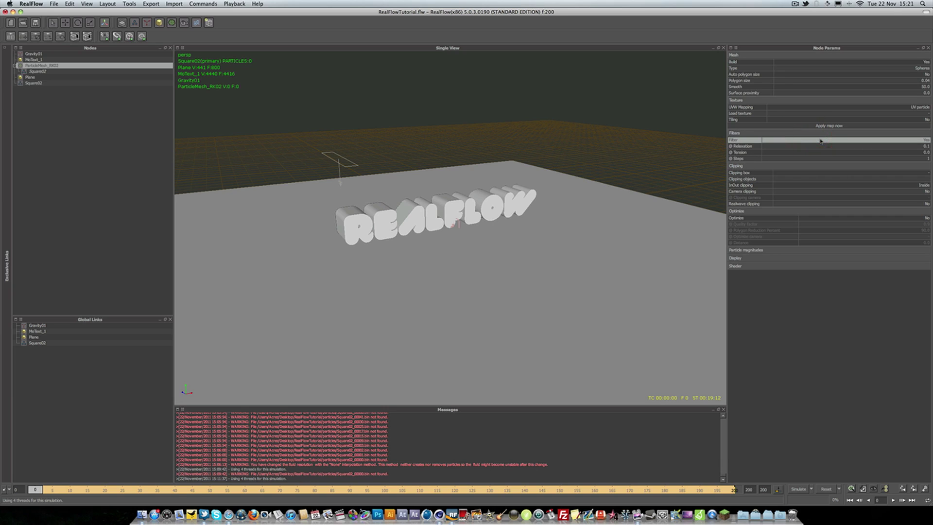
click(923, 148)
click(924, 146)
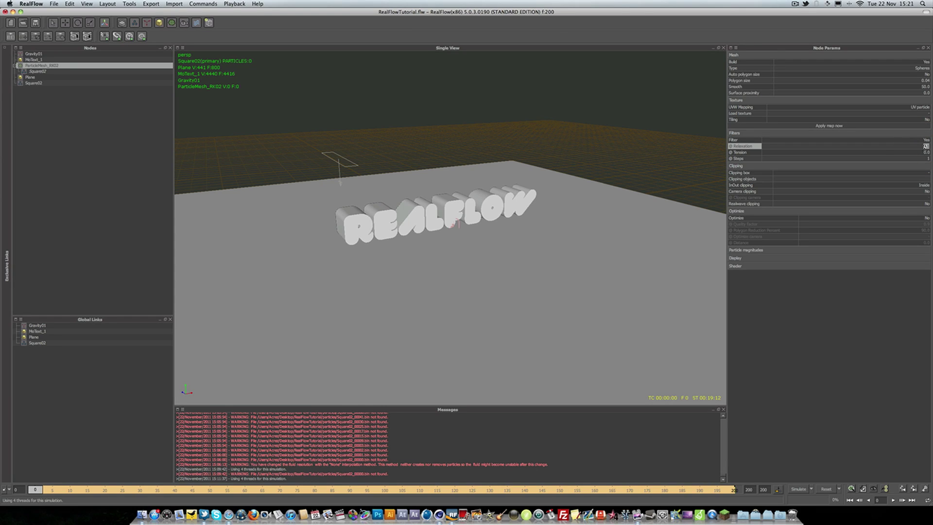
text(.7)
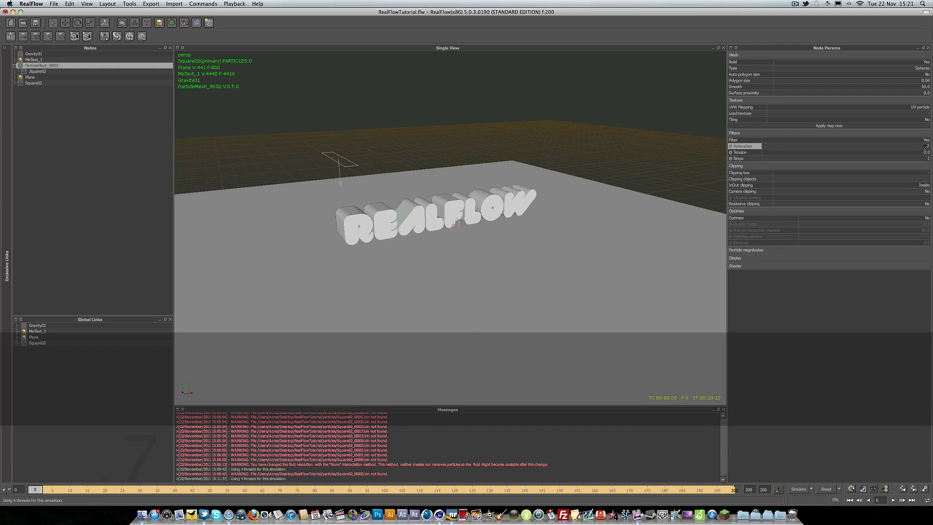
click(928, 158)
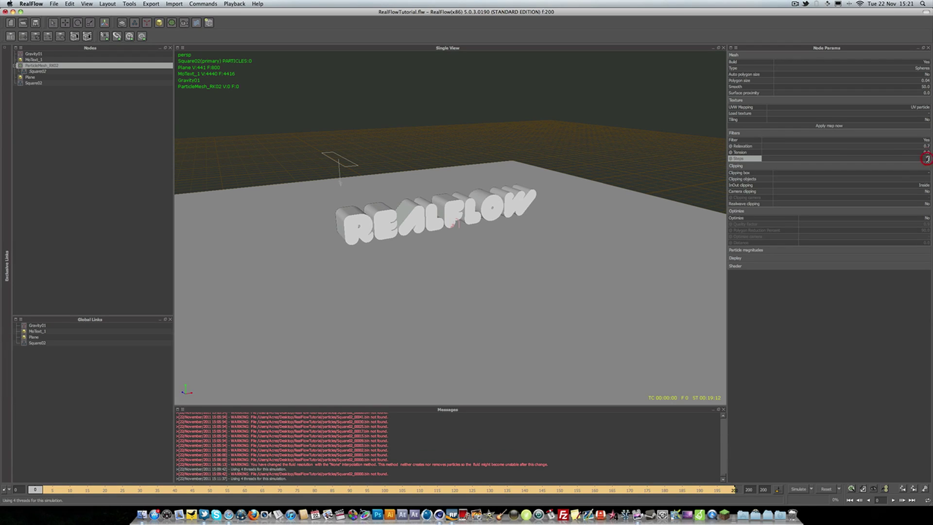
click(864, 296)
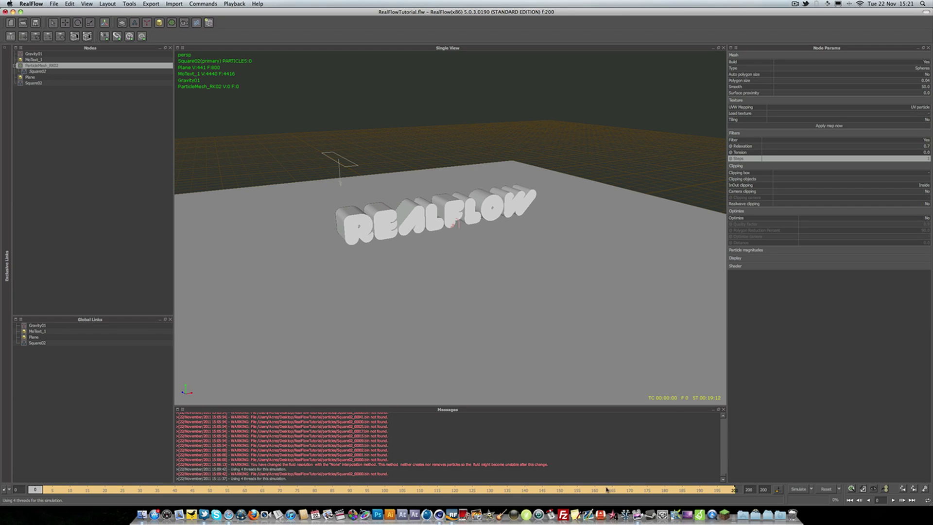
Build the particle mesh at frame 107, with the view framed closely on the fluid and text
drag(593, 489, 409, 489)
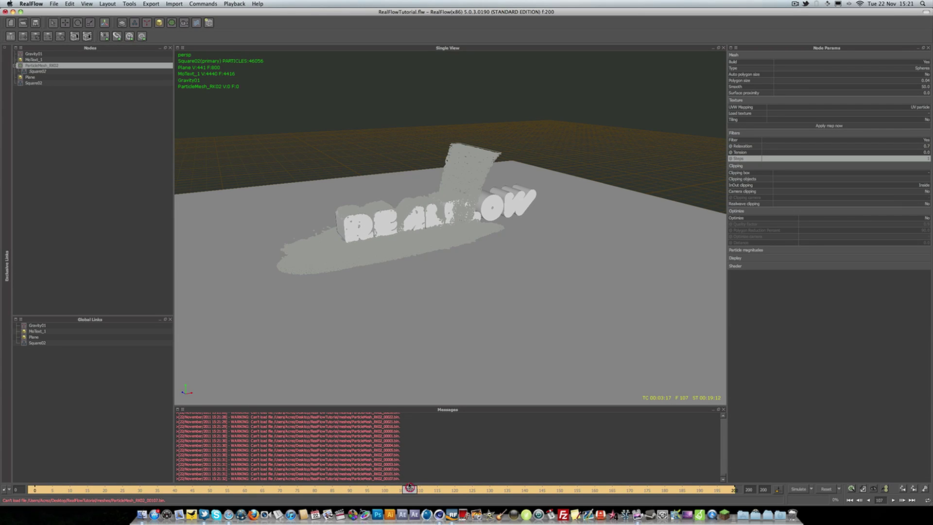
click(473, 178)
scroll(472, 175, up, 5)
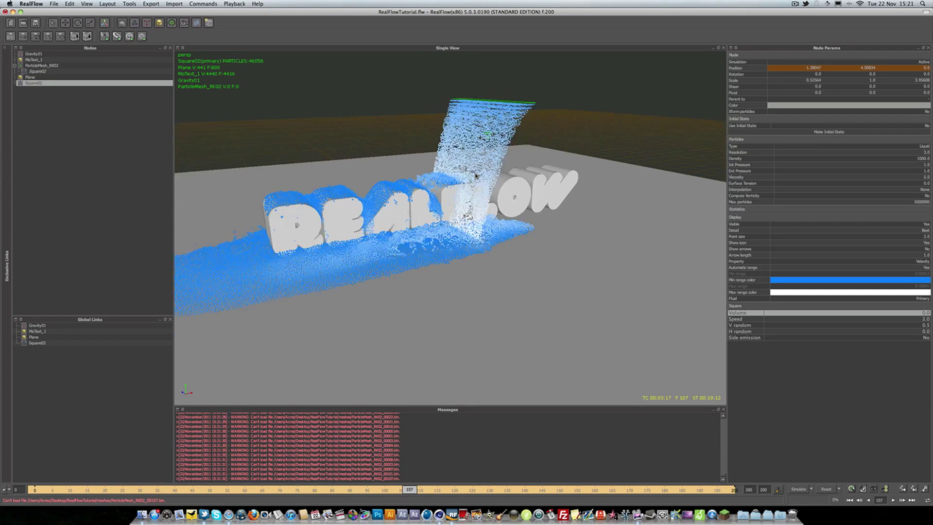
alt+drag(441, 160, 429, 130)
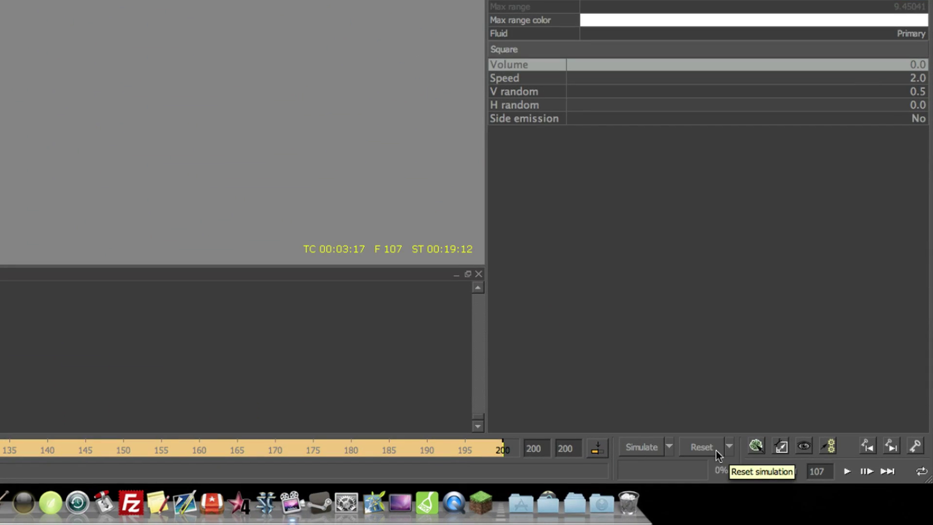
click(756, 446)
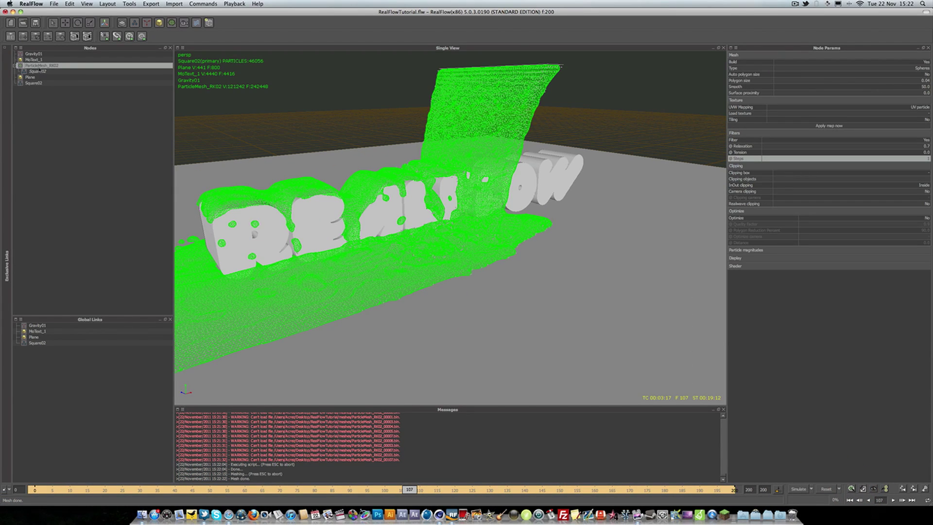
Deselect the particle mesh and display it smoothly shaded to inspect the liquid surface around the text
click(41, 66)
click(615, 101)
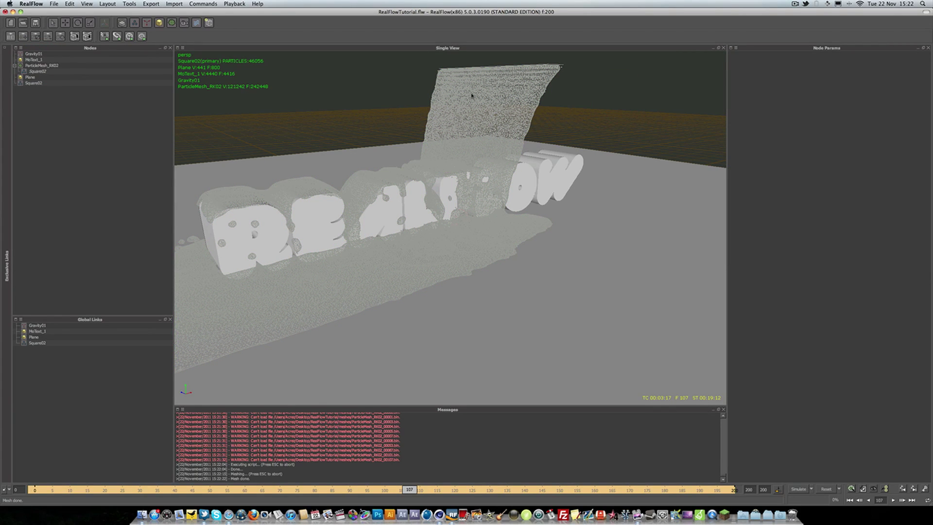
key(0)
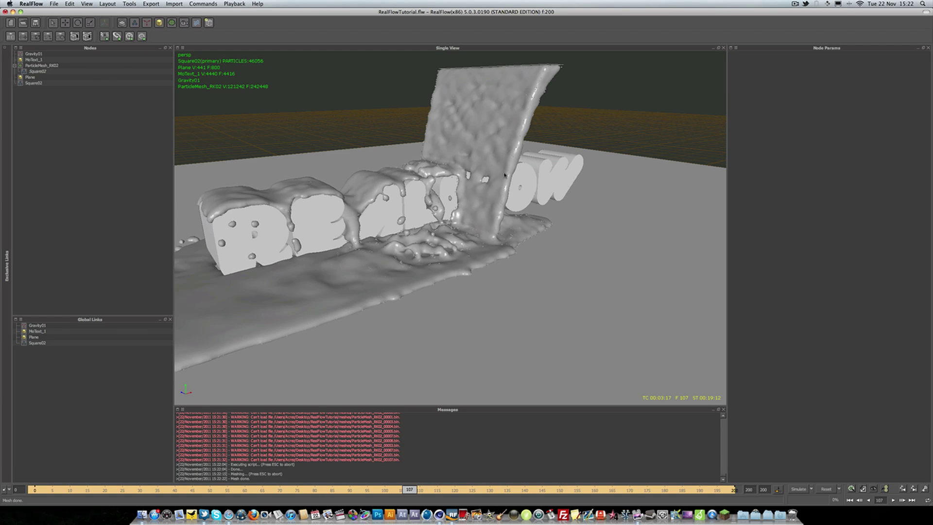
alt+drag(507, 198, 483, 202)
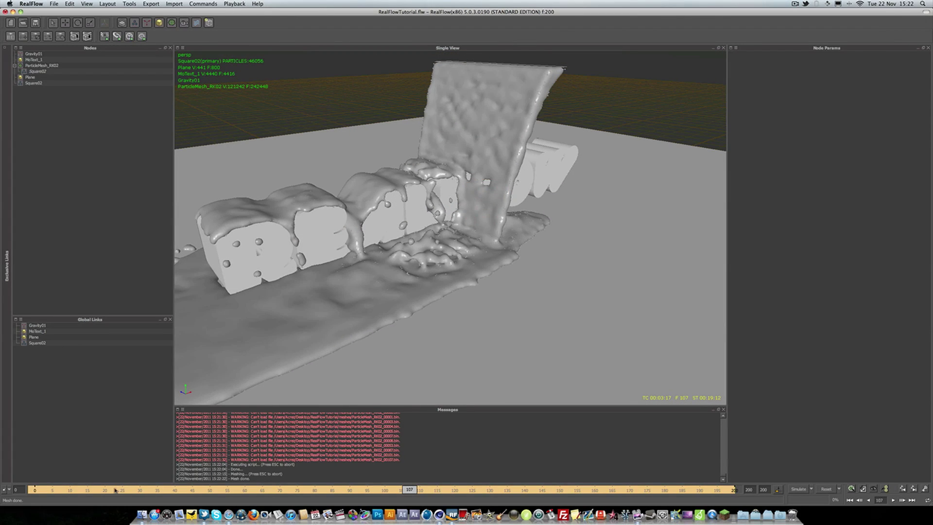
Build the particle mesh for the simulated frame sequence, starting from frame 0
click(34, 489)
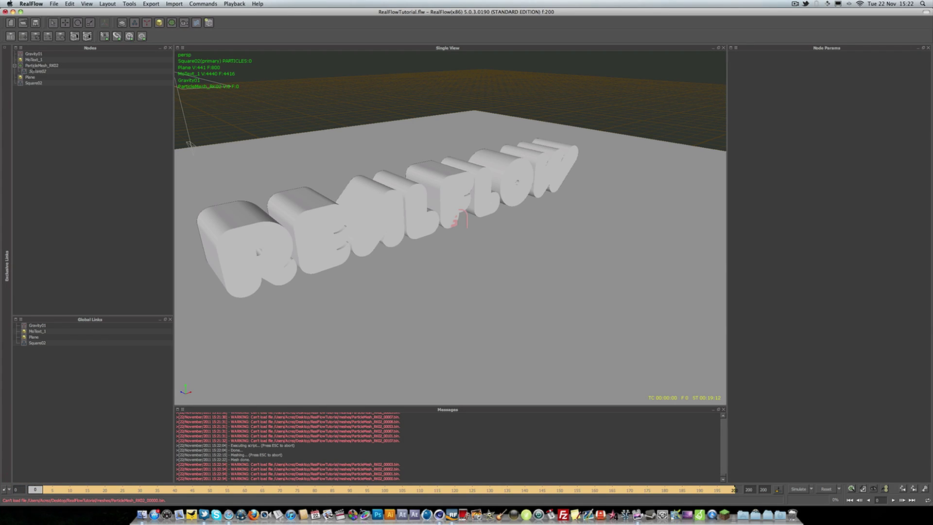
click(34, 66)
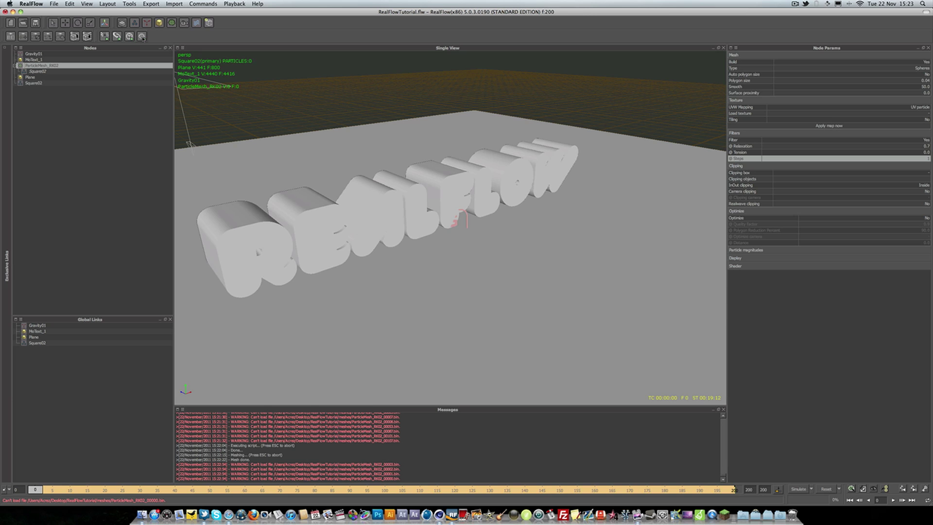
click(141, 37)
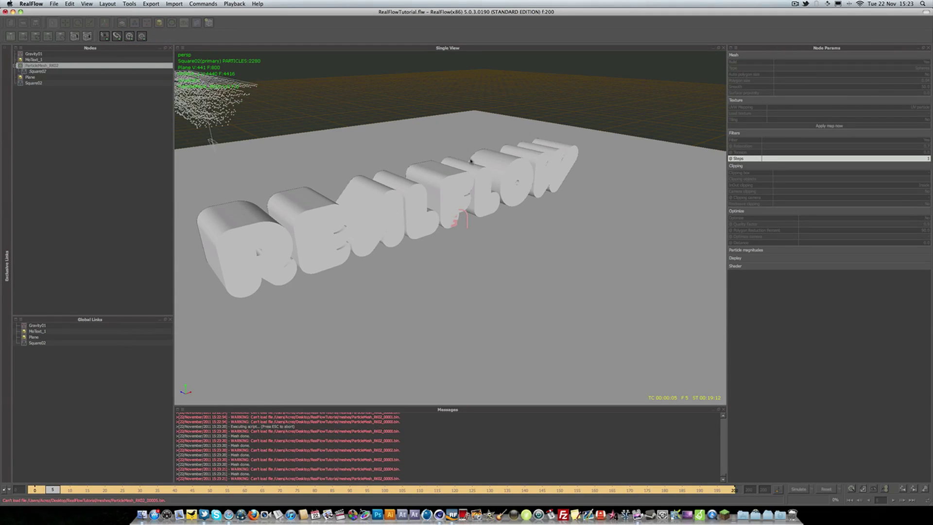
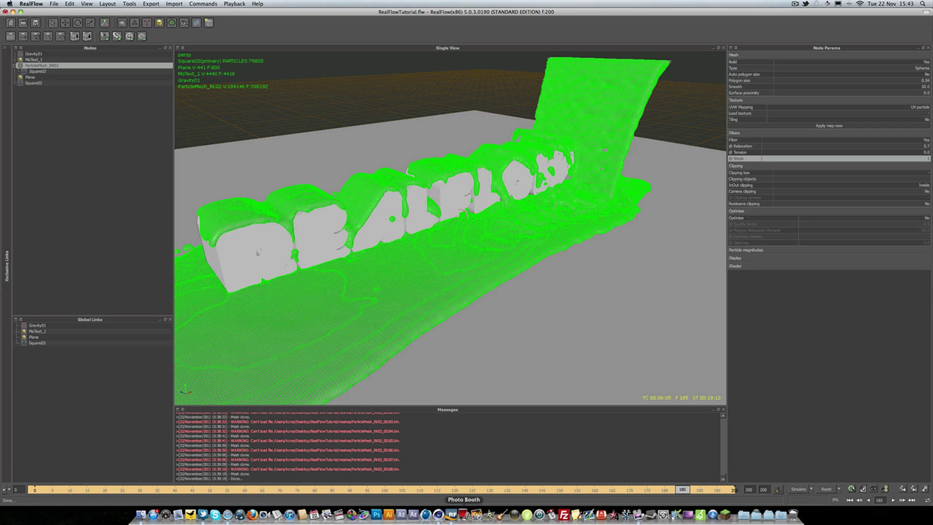
Switch to Cinema 4D and add a RealFlow Mesh Importer to the scene with the REALFLOW text
click(438, 514)
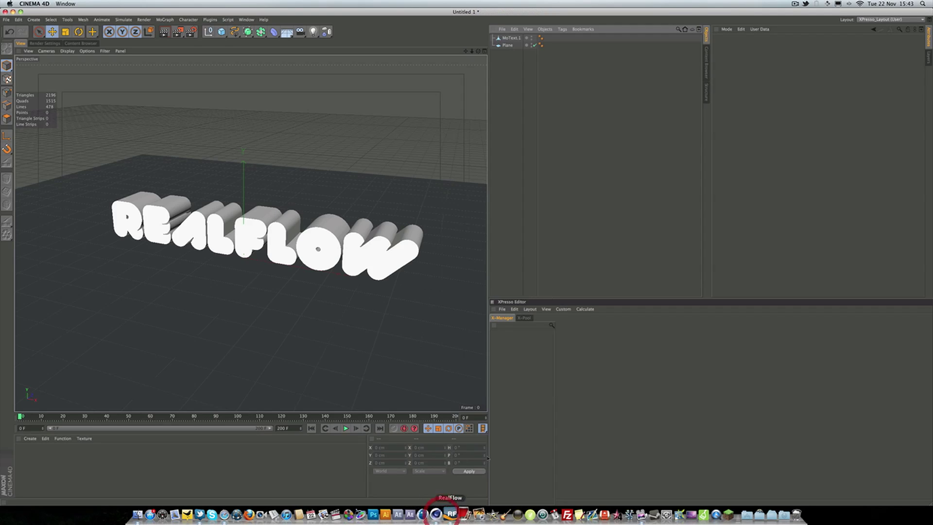
click(510, 104)
click(209, 20)
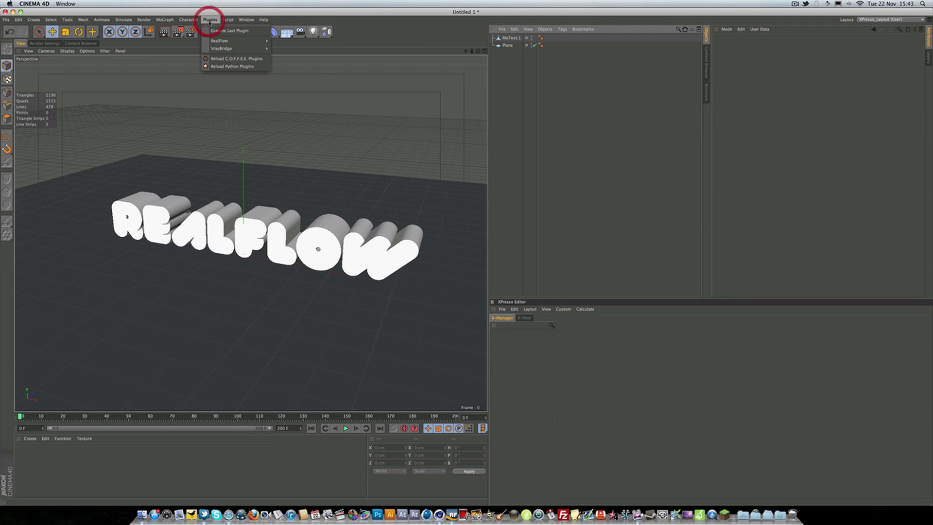
mouse_move(233, 41)
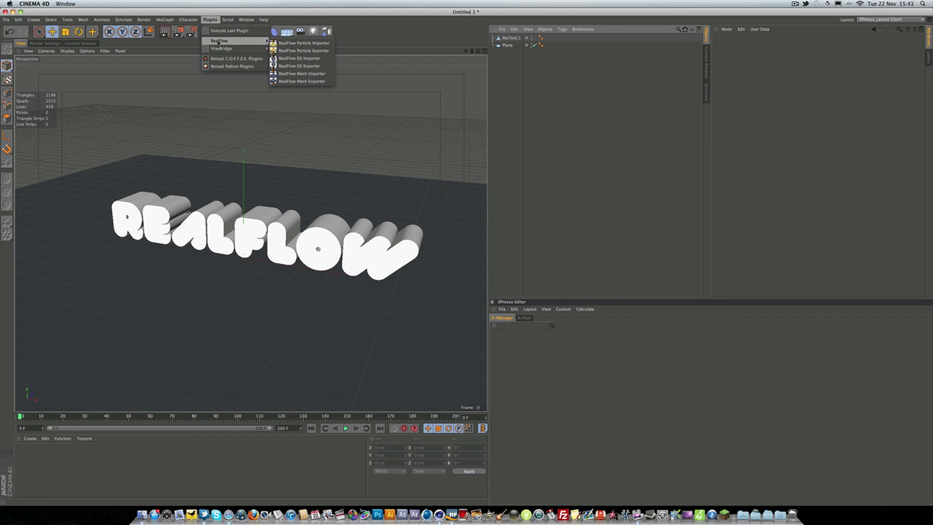
click(323, 75)
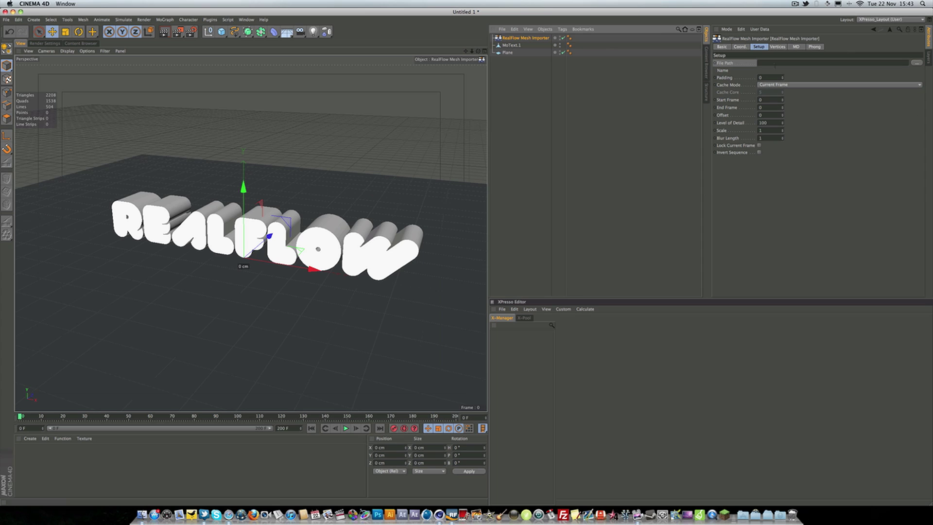
Browse for the mesh importer's file path in the meshes folder of RealFlowTutorial on the Desktop
click(759, 47)
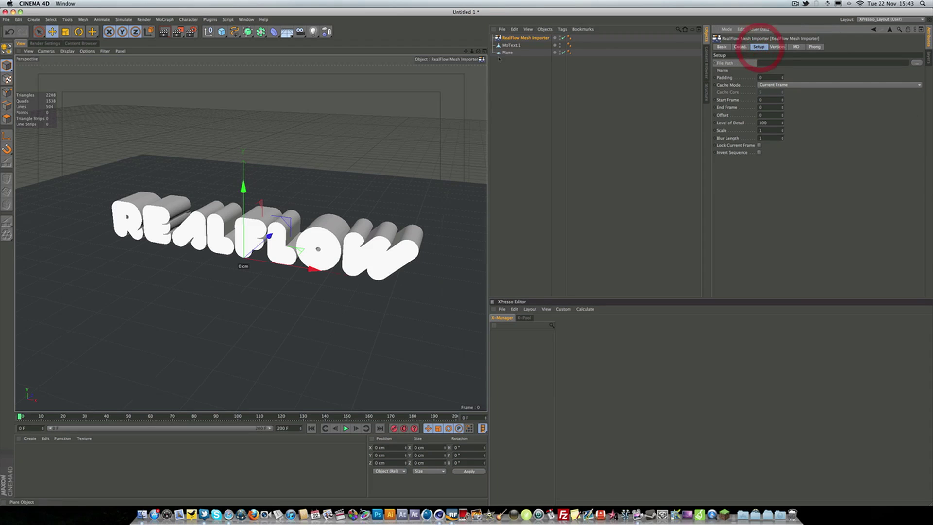
click(918, 64)
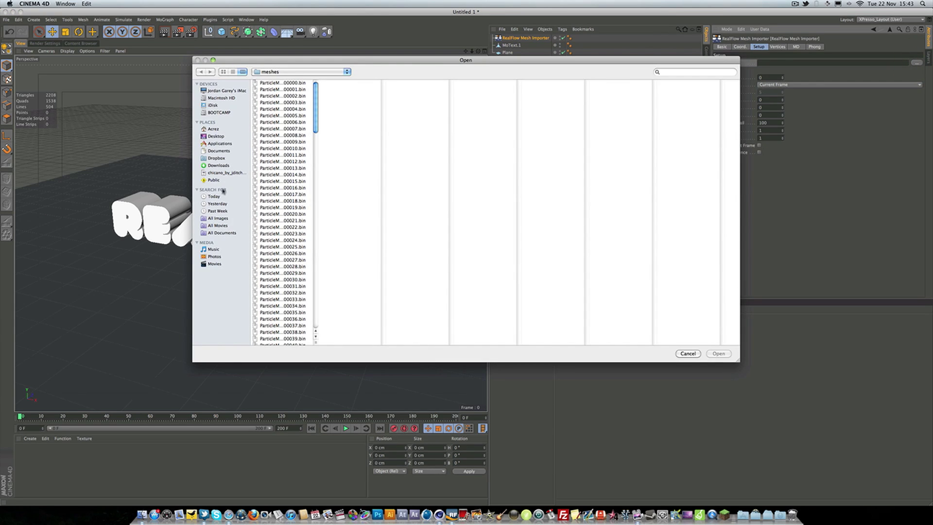
click(215, 137)
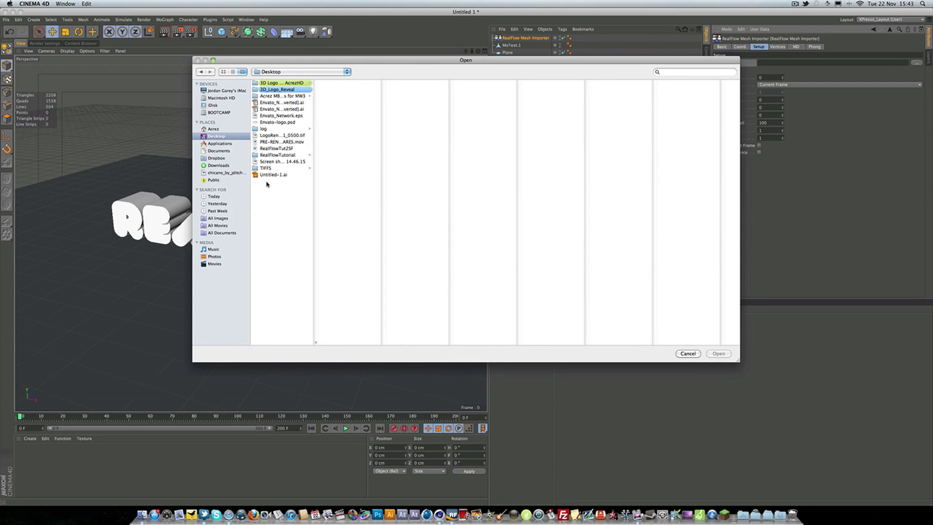
click(298, 155)
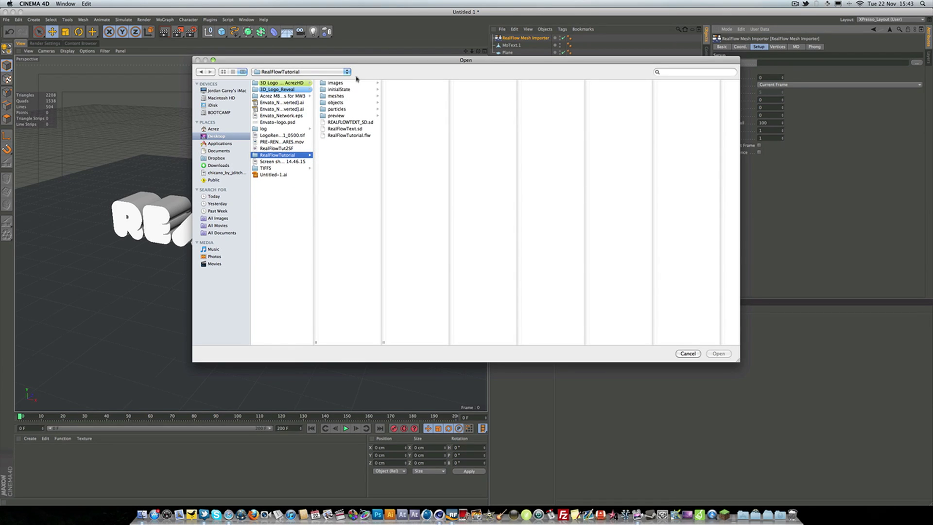
click(344, 97)
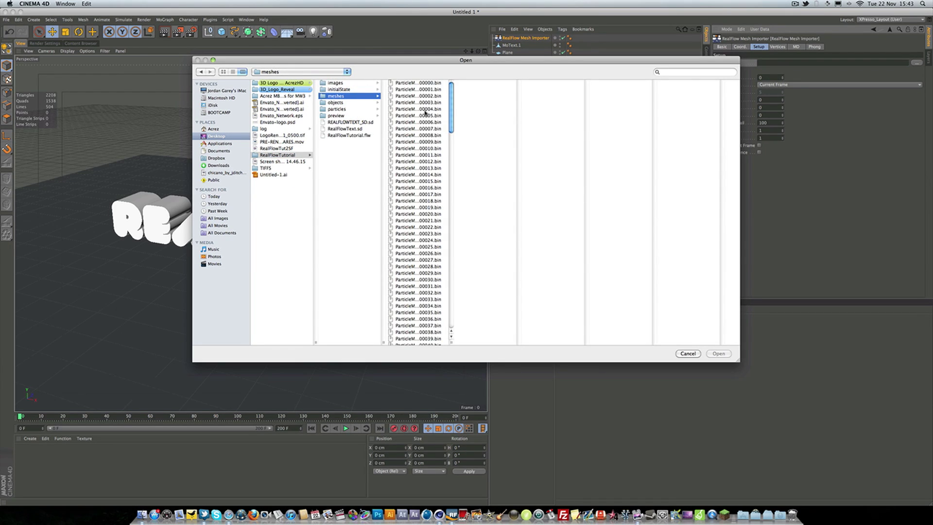
Load the first file of the mesh sequence, ParticleMesh_RK02_00000.bin, into the RealFlow Mesh Importer
scroll(425, 114, down, 15)
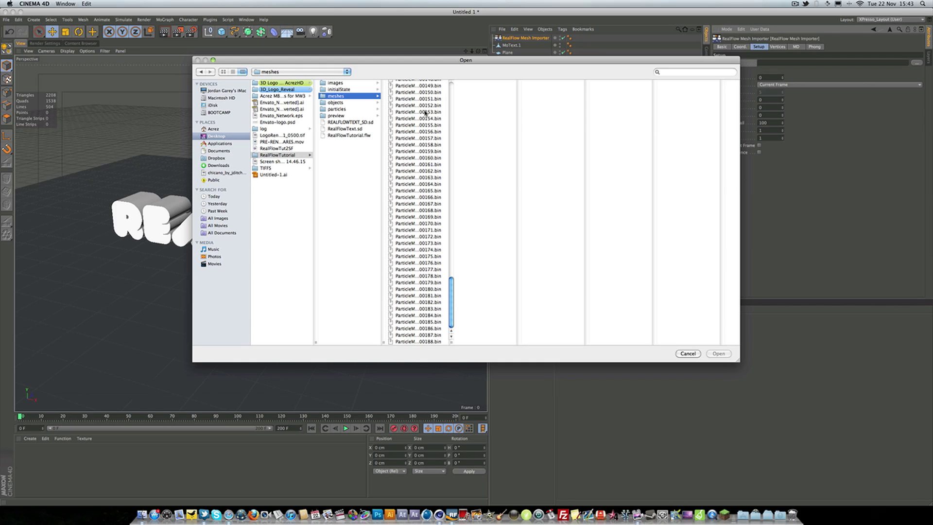
scroll(425, 113, up, 15)
click(424, 83)
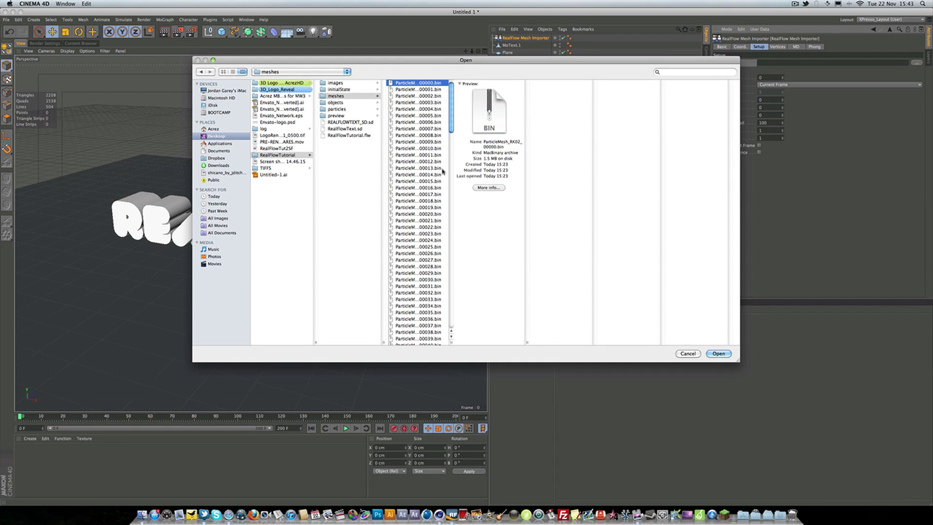
scroll(422, 173, down, 15)
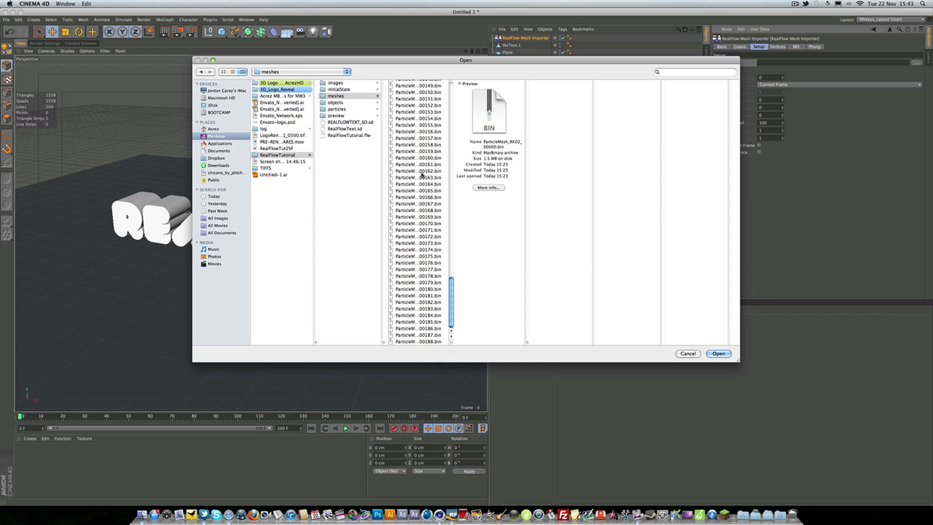
scroll(420, 304, up, 15)
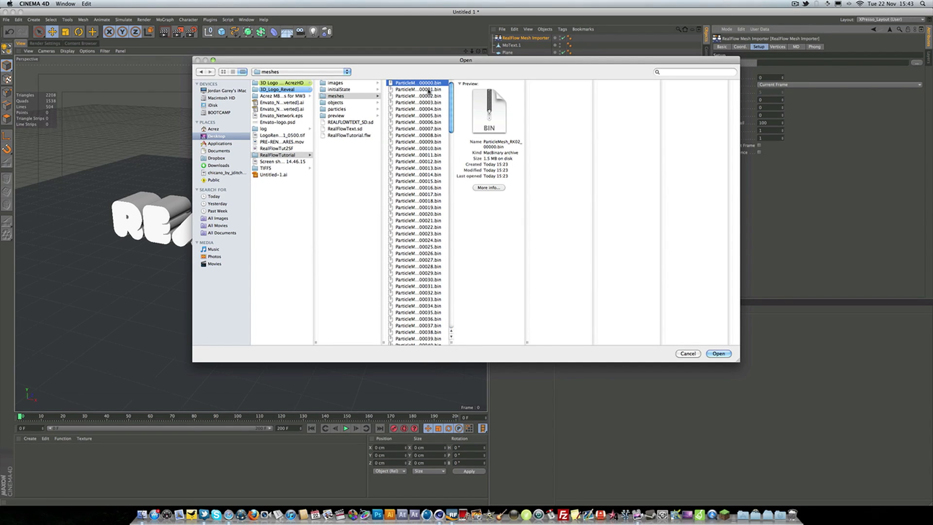
scroll(427, 91, down, 10)
scroll(427, 91, up, 10)
scroll(427, 119, down, 5)
scroll(426, 118, up, 5)
scroll(423, 117, down, 10)
scroll(424, 117, up, 10)
click(418, 84)
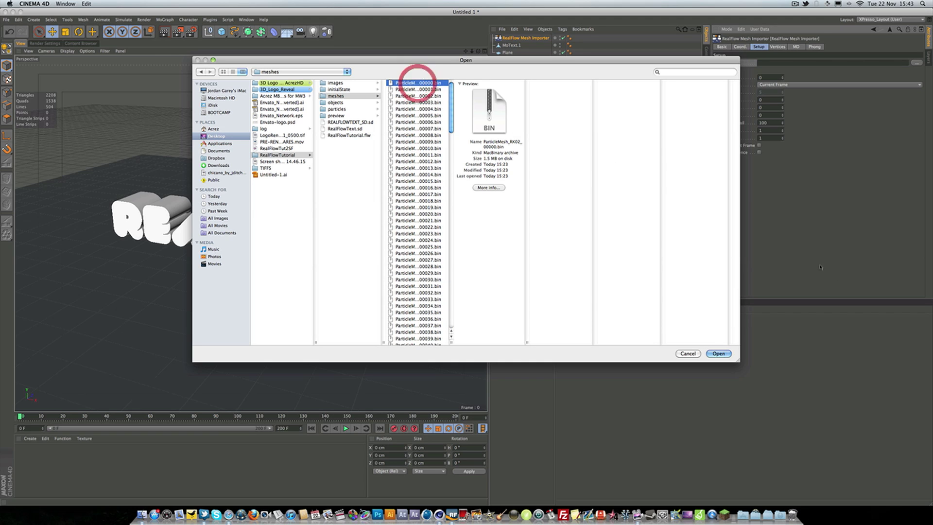
click(719, 354)
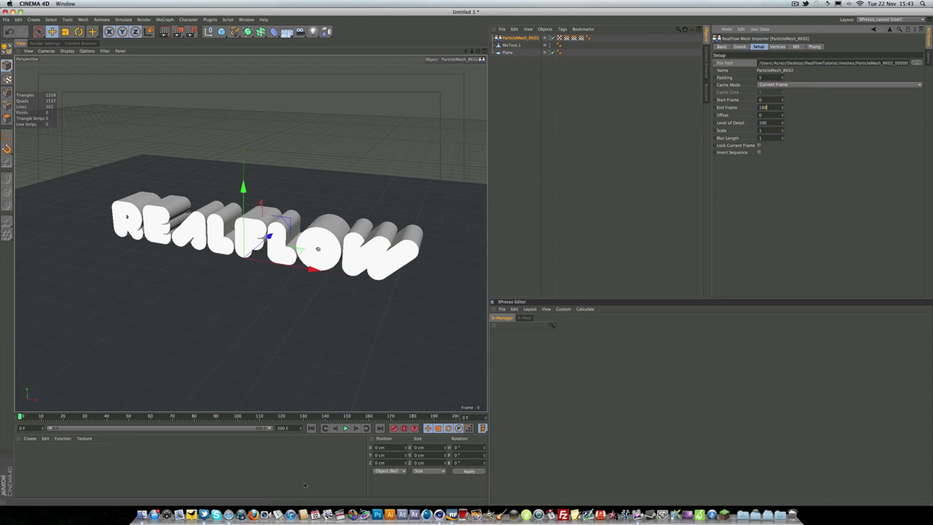
Deselect the importer and preview the imported liquid at frame 95 from another angle, returning the timeline to frame 0
click(517, 207)
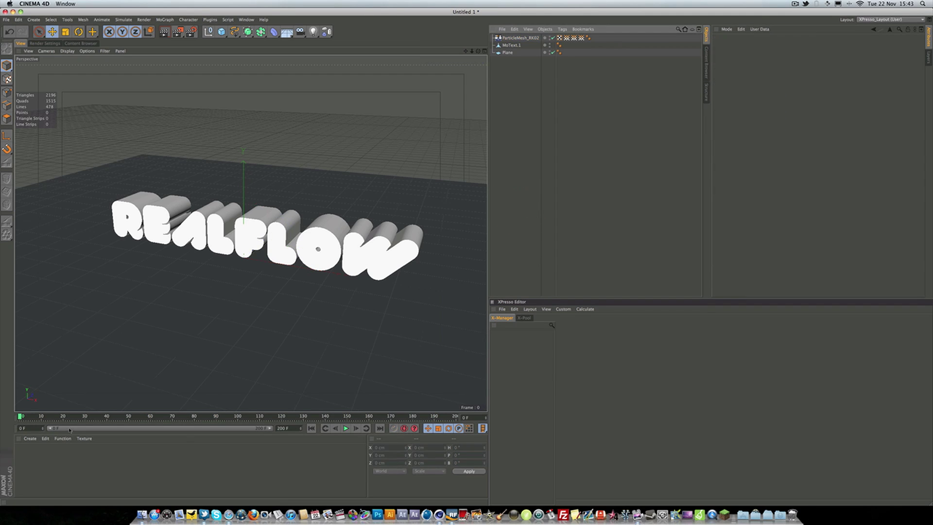
drag(36, 416, 225, 417)
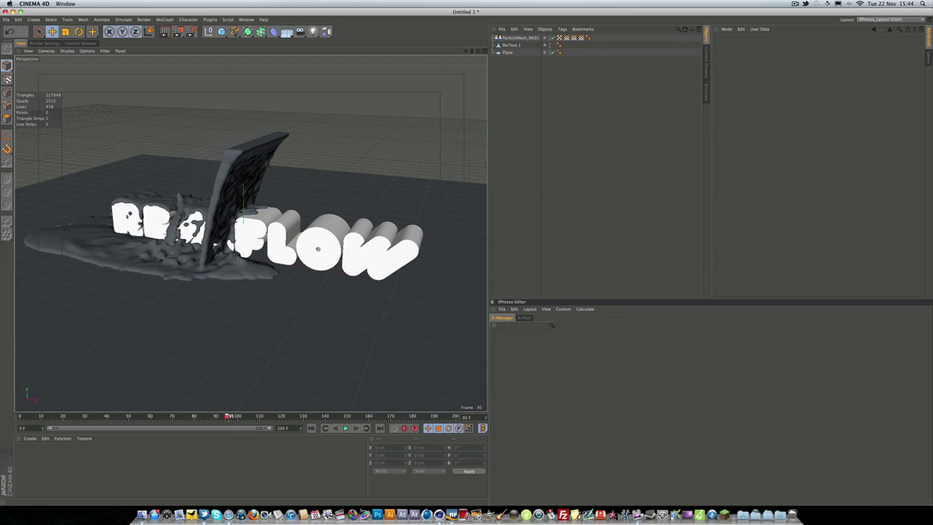
alt+drag(211, 287, 380, 289)
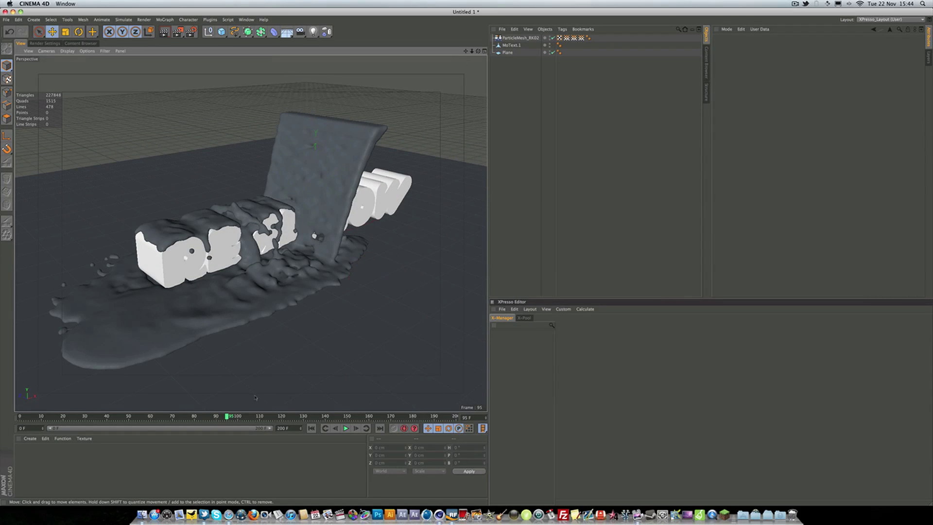
drag(226, 417, 19, 417)
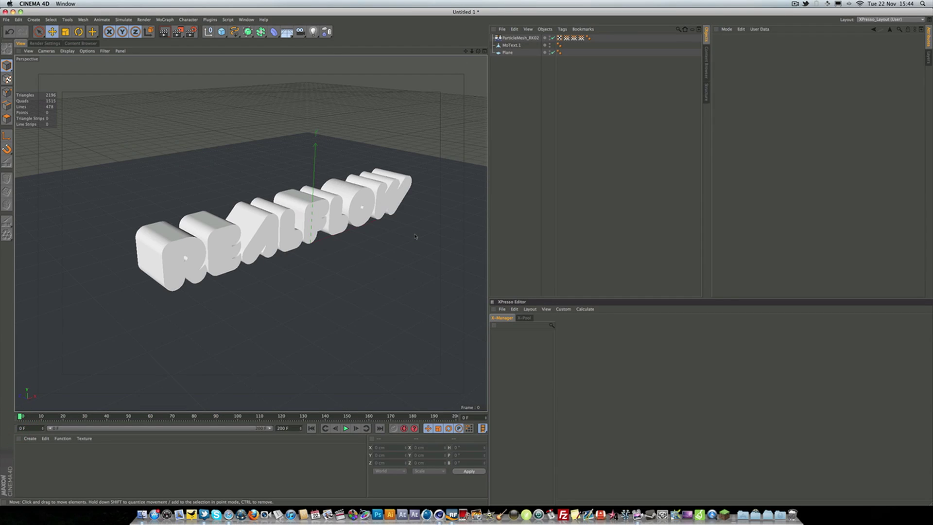